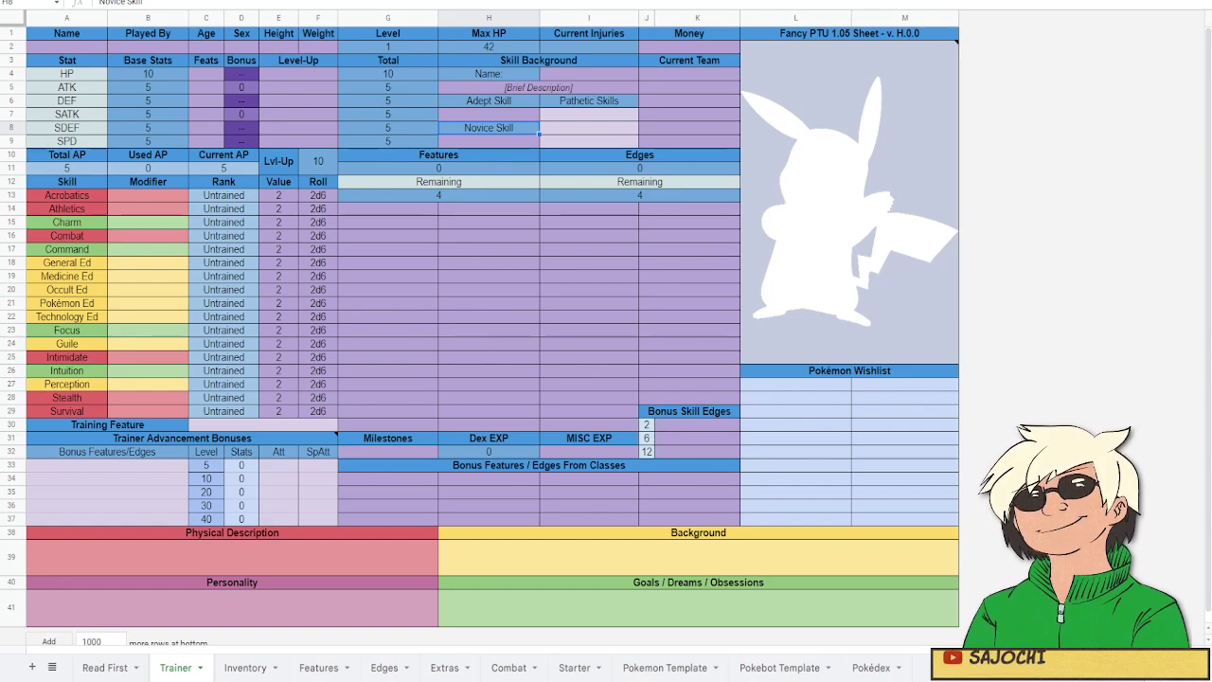
- Set the Command skill's value to 4 and Perception's value to 3 on the Trainer sheet
click(279, 290)
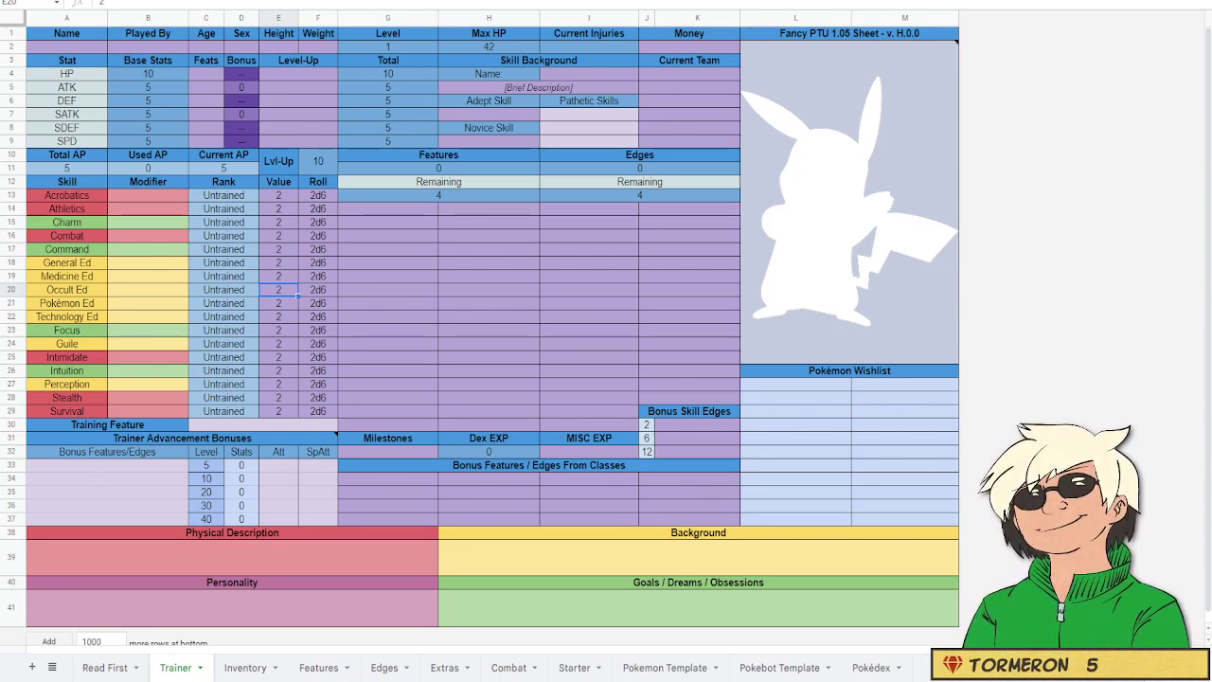
double_click(278, 249)
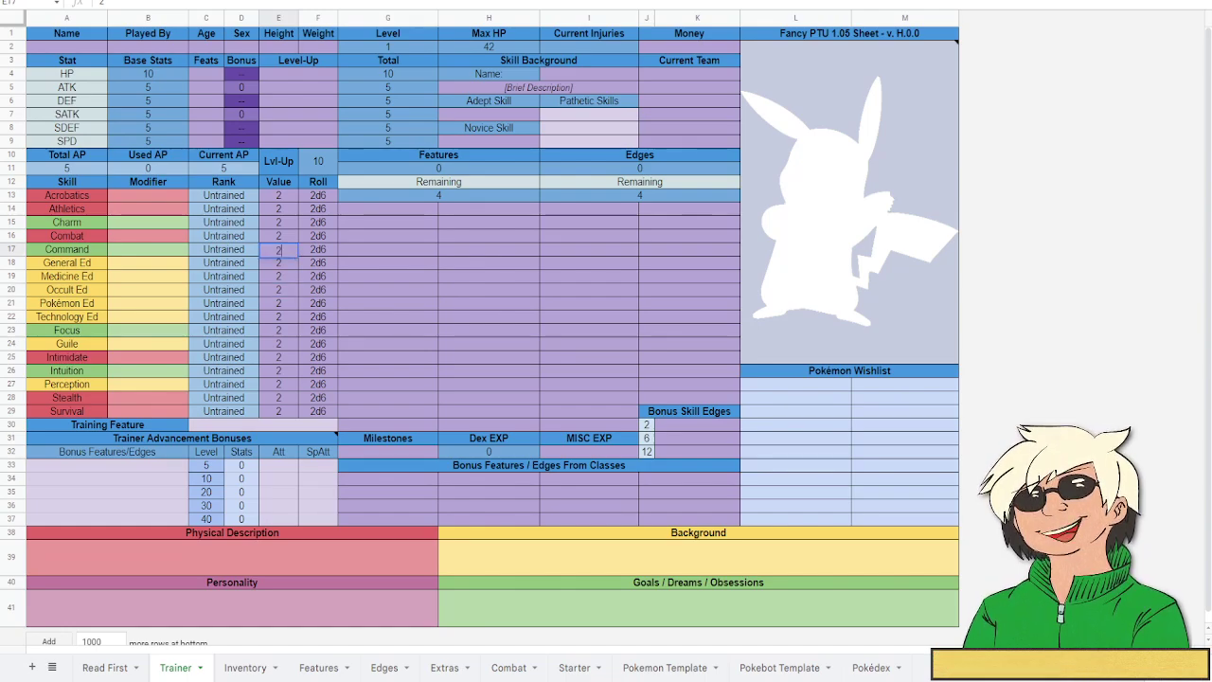
key(BackSpace)
text(4)
click(278, 276)
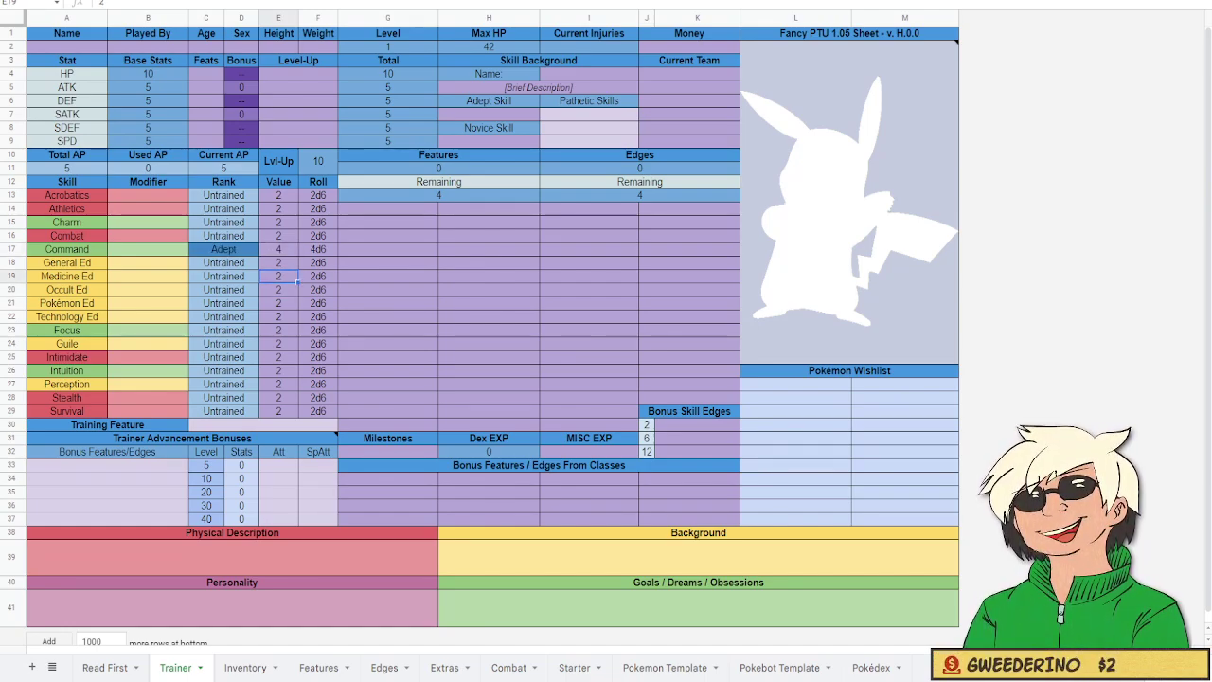
click(318, 344)
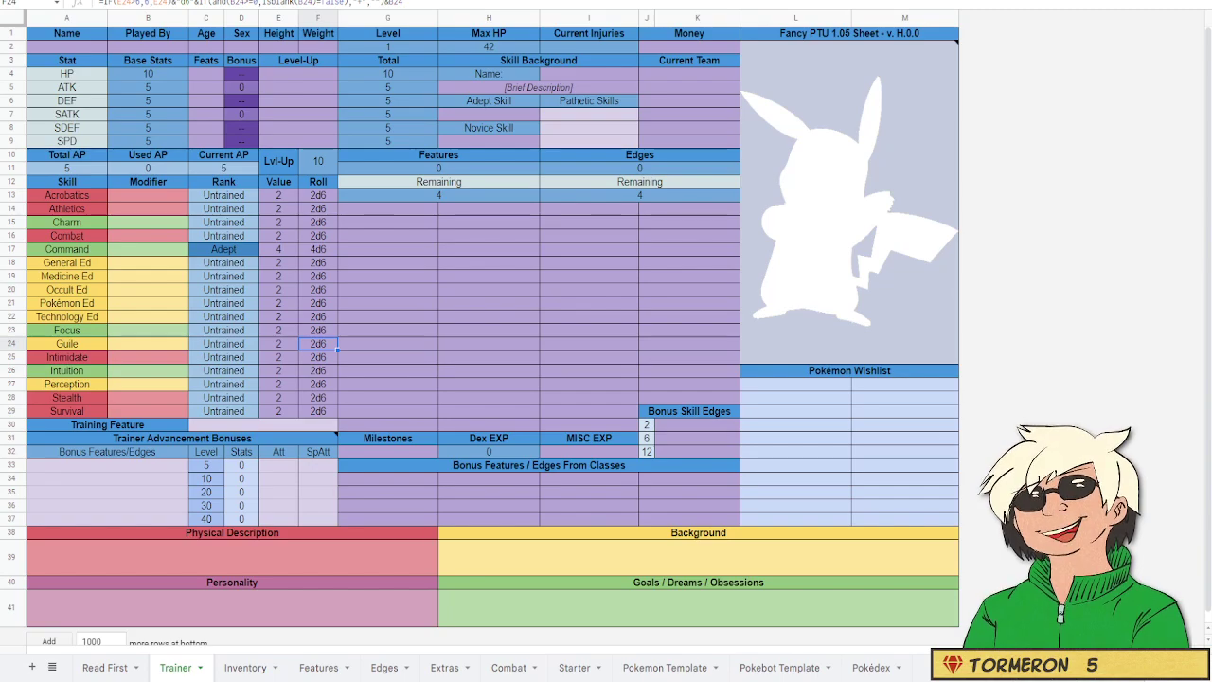
click(279, 384)
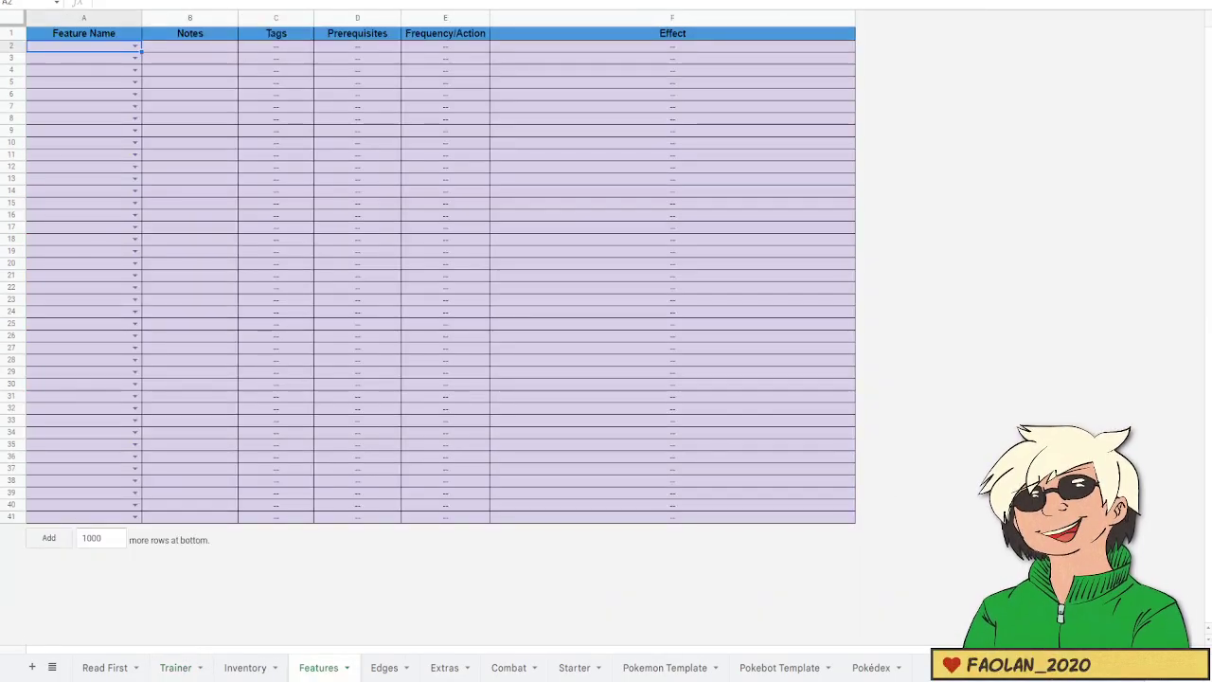
- Add Ace Trainer as the first entry in the Feature Name column of the Features sheet
text(Ac)
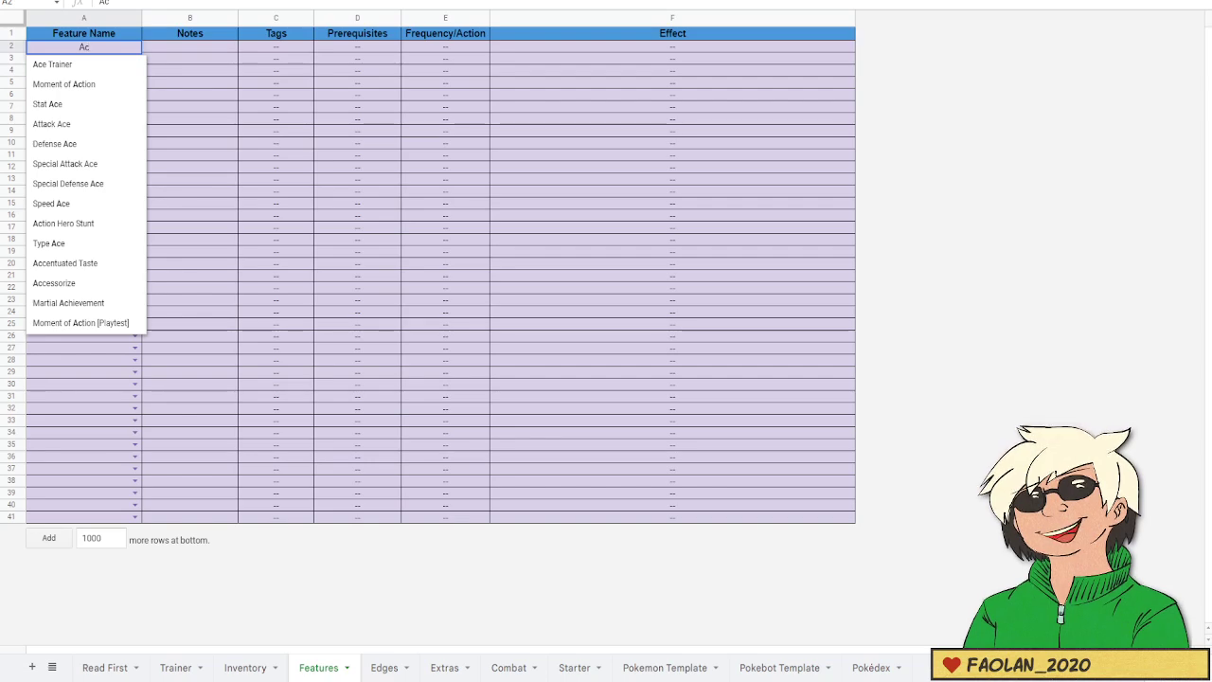
text(e Trainer)
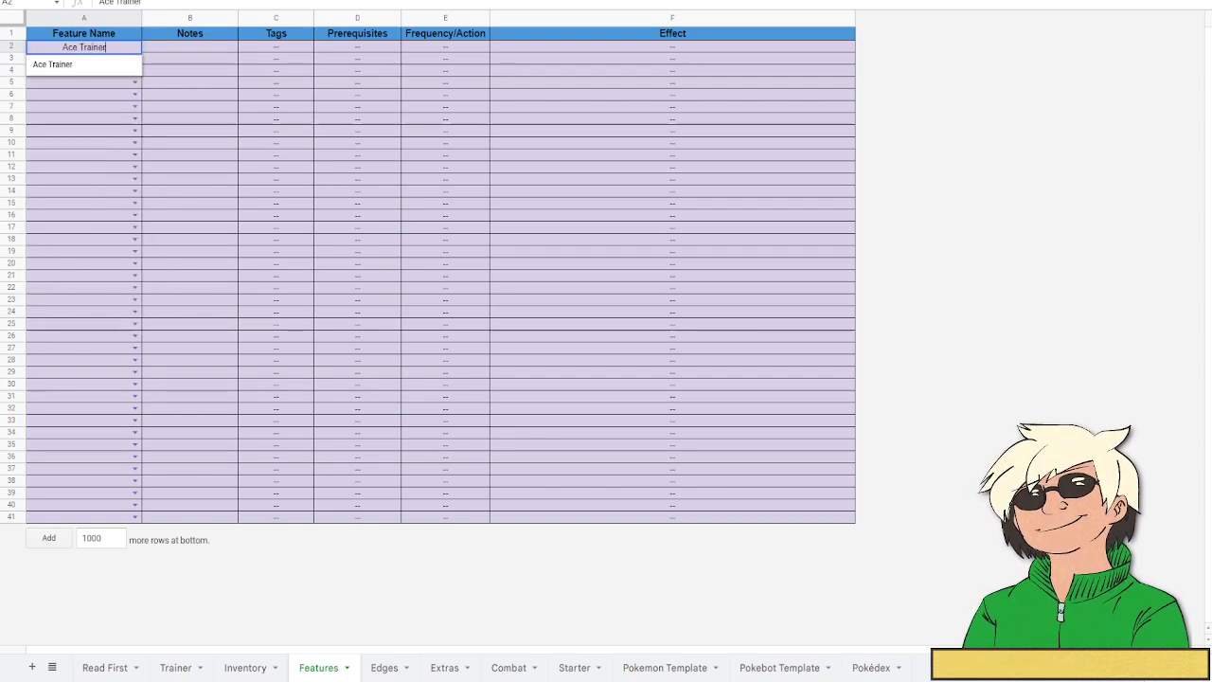
key(Return)
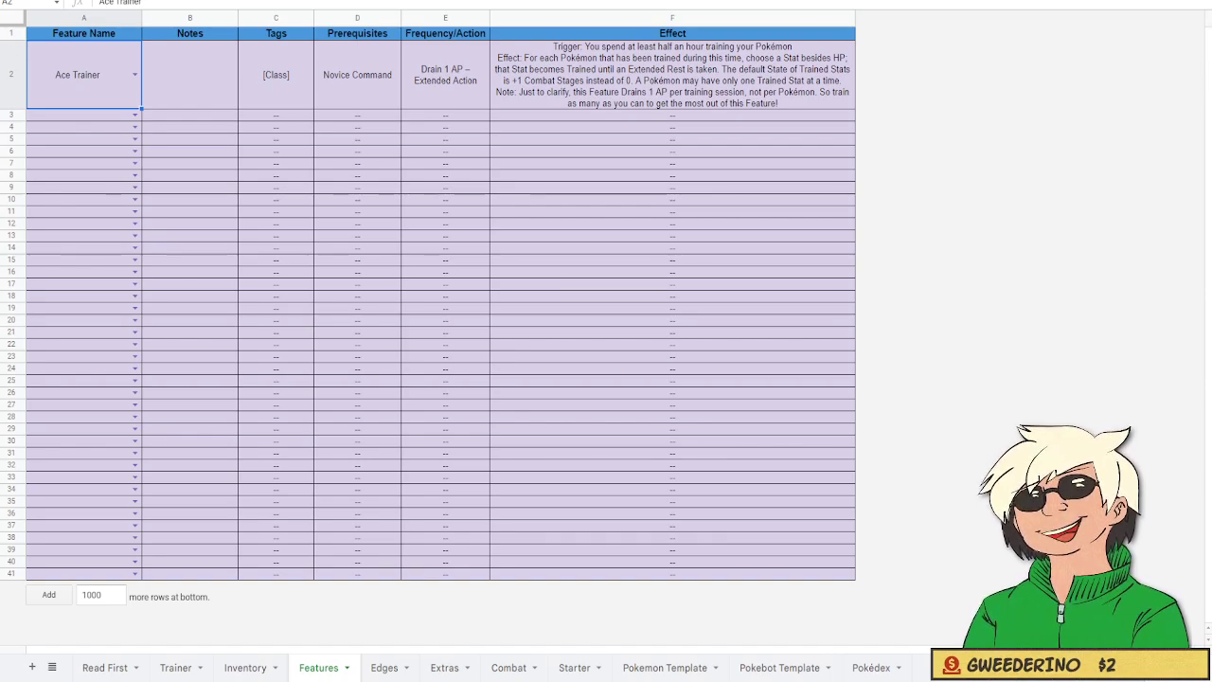
- Enter Ace Trainer in the first empty slot of the Trainer sheet's Features list
click(175, 668)
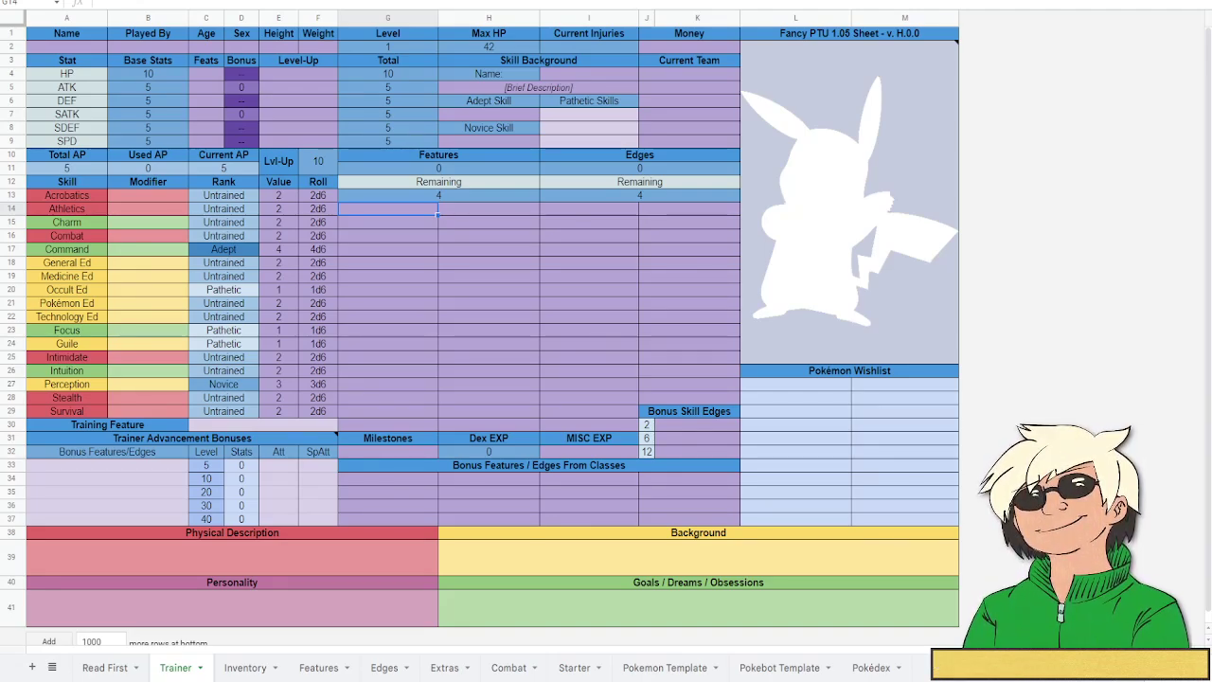
text(Ace Trainer)
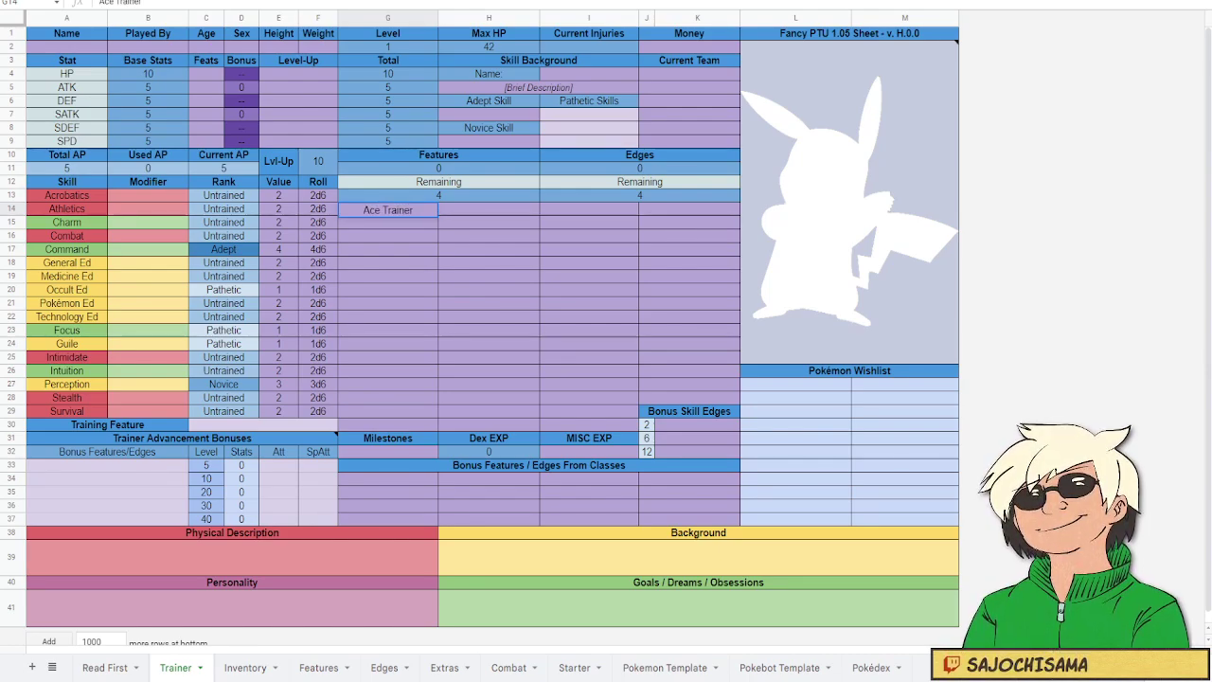
click(388, 249)
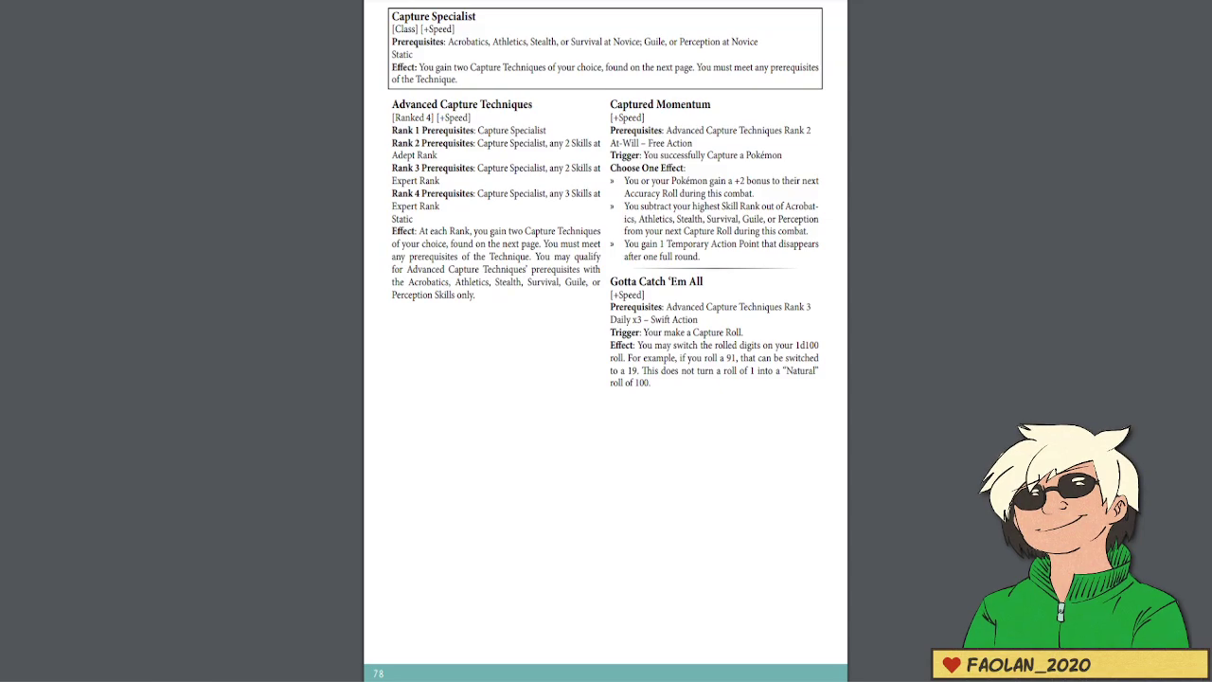
- Consult the rulebook's Edges page and add Basic Skills with the note Athletics as the first entry on the Edges sheet
key(alt+Tab)
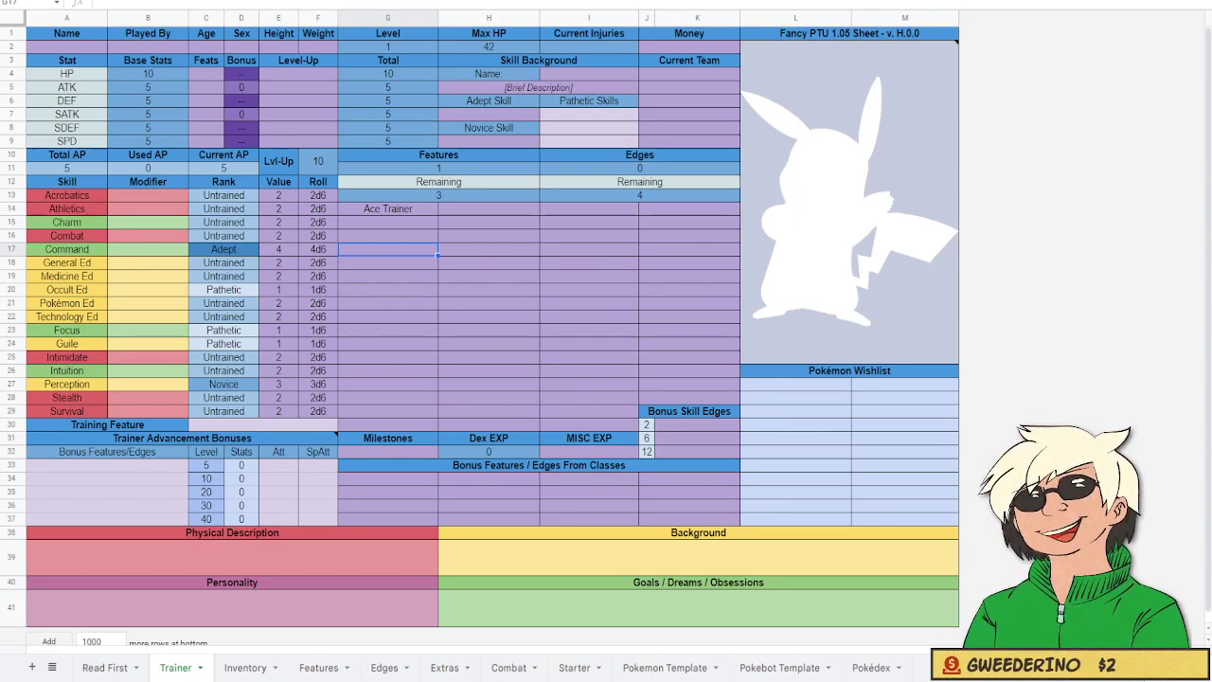
key(ctrl+Tab)
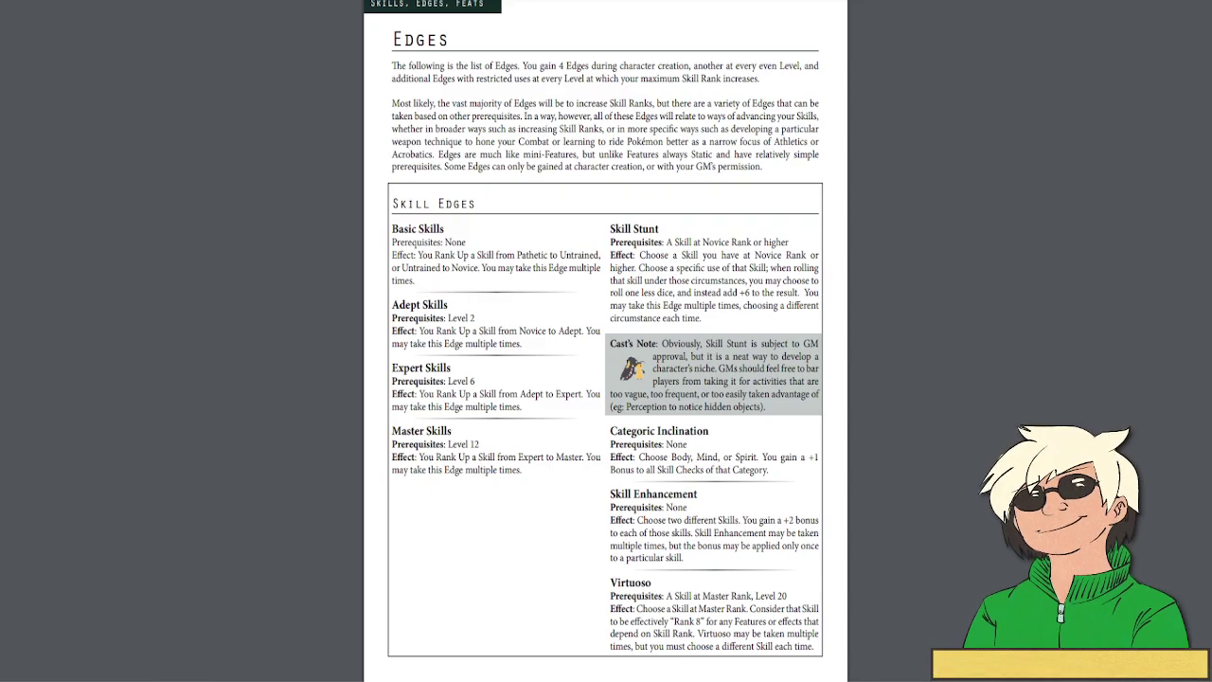
key(alt+Tab)
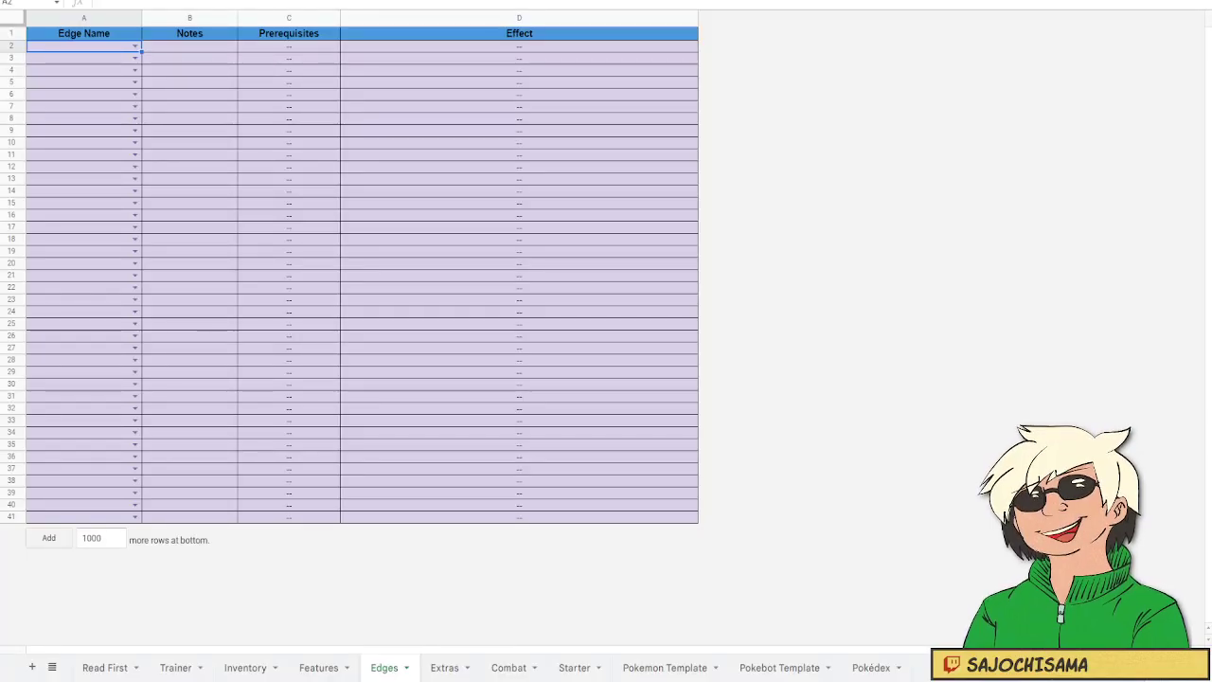
text(Basic)
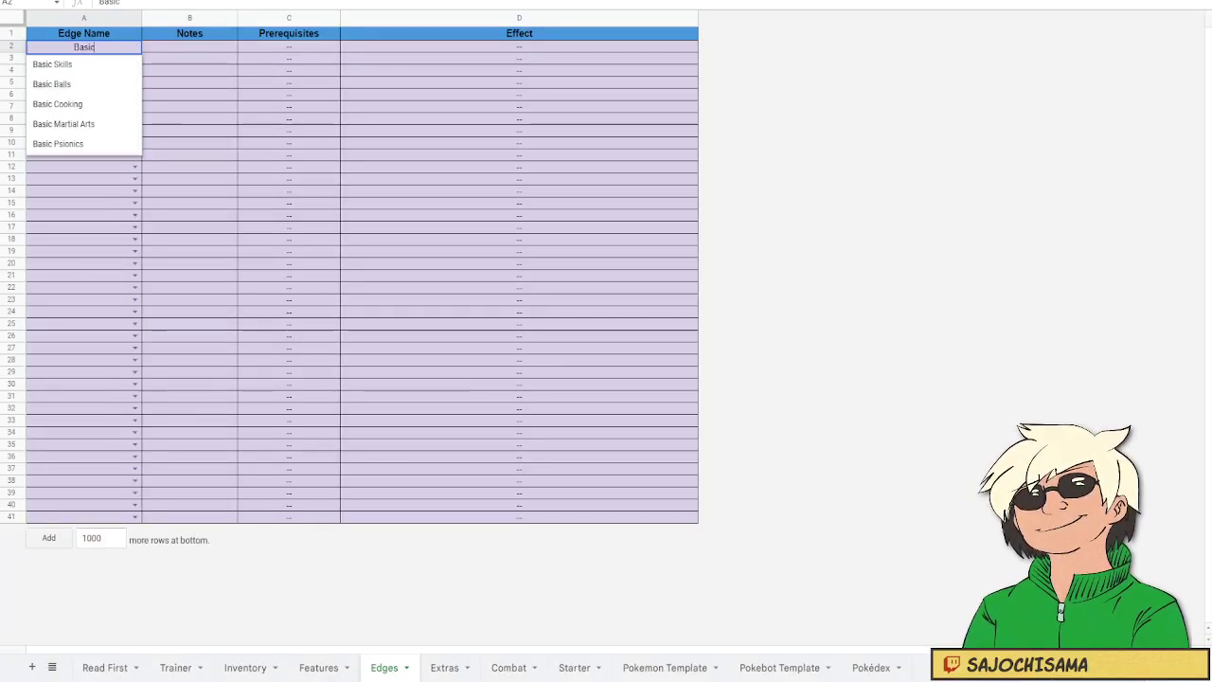
key(Return)
key(Tab)
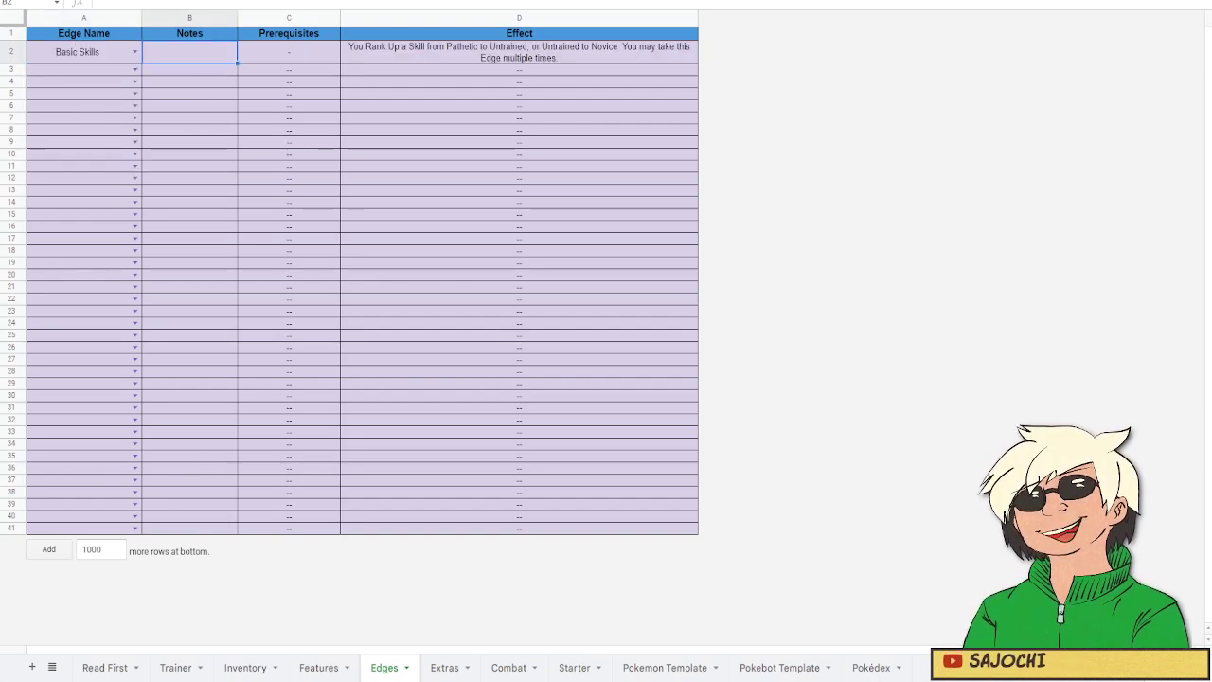
text(Athletics)
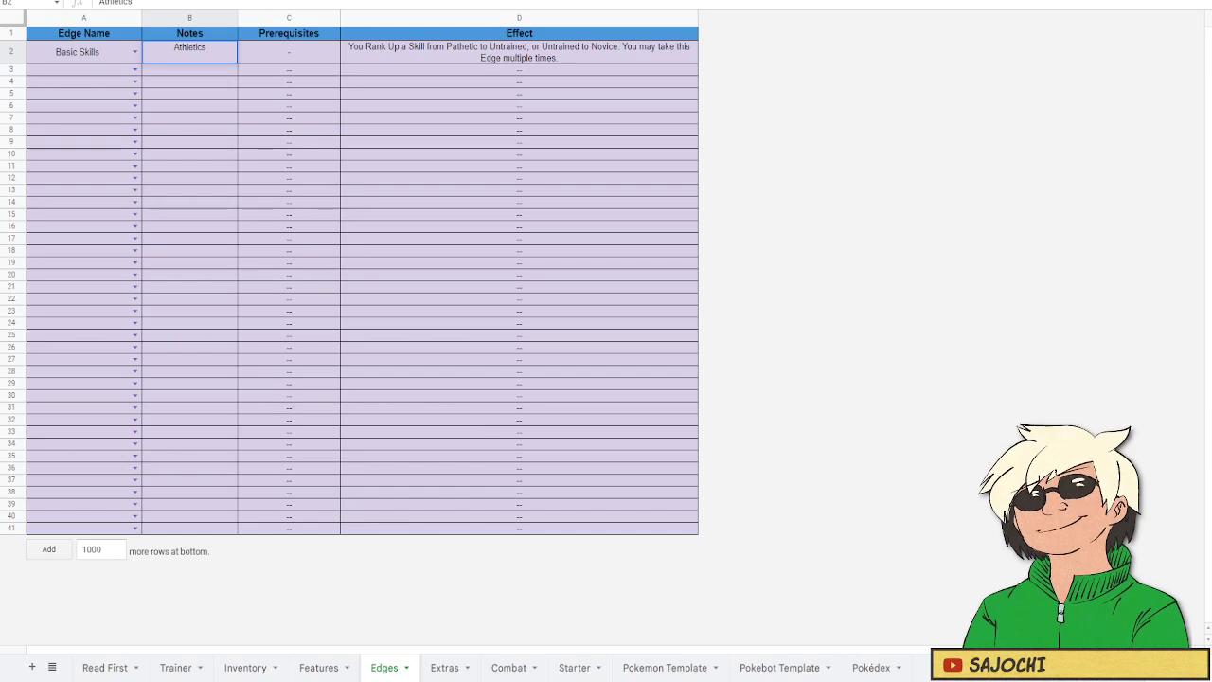
- Enter Basic Skill (Athletics) in the first slot of the Trainer sheet's Edges list
click(176, 667)
double_click(588, 208)
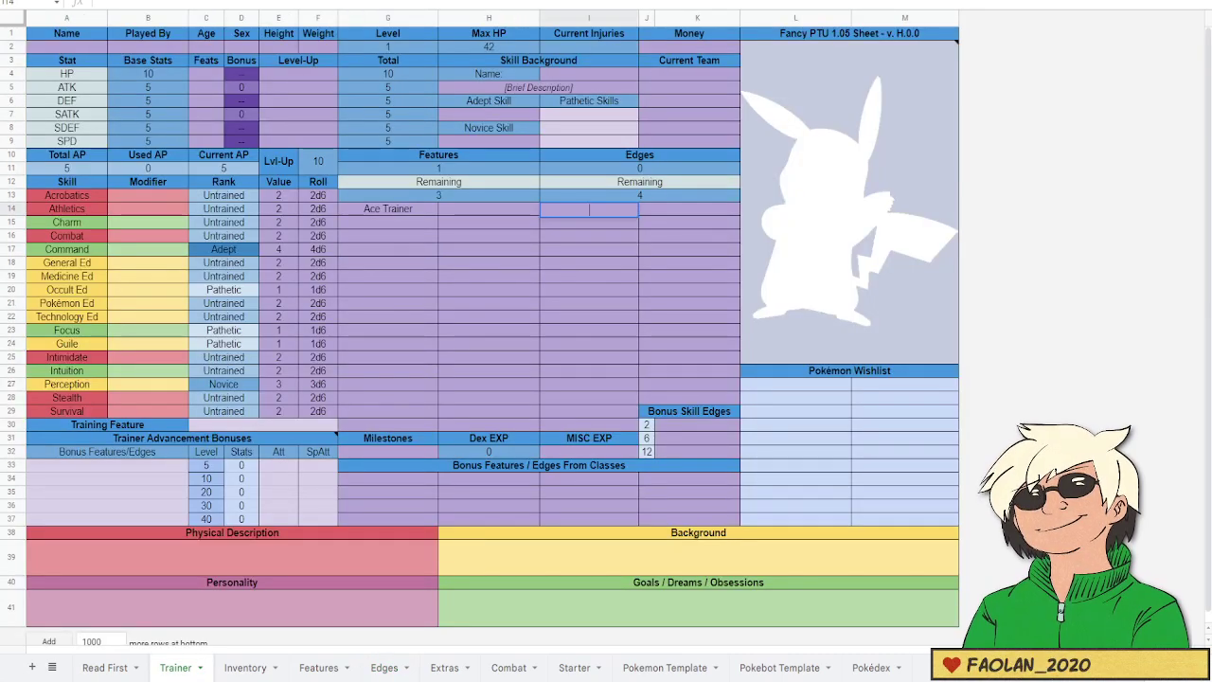
text(Basic Ski)
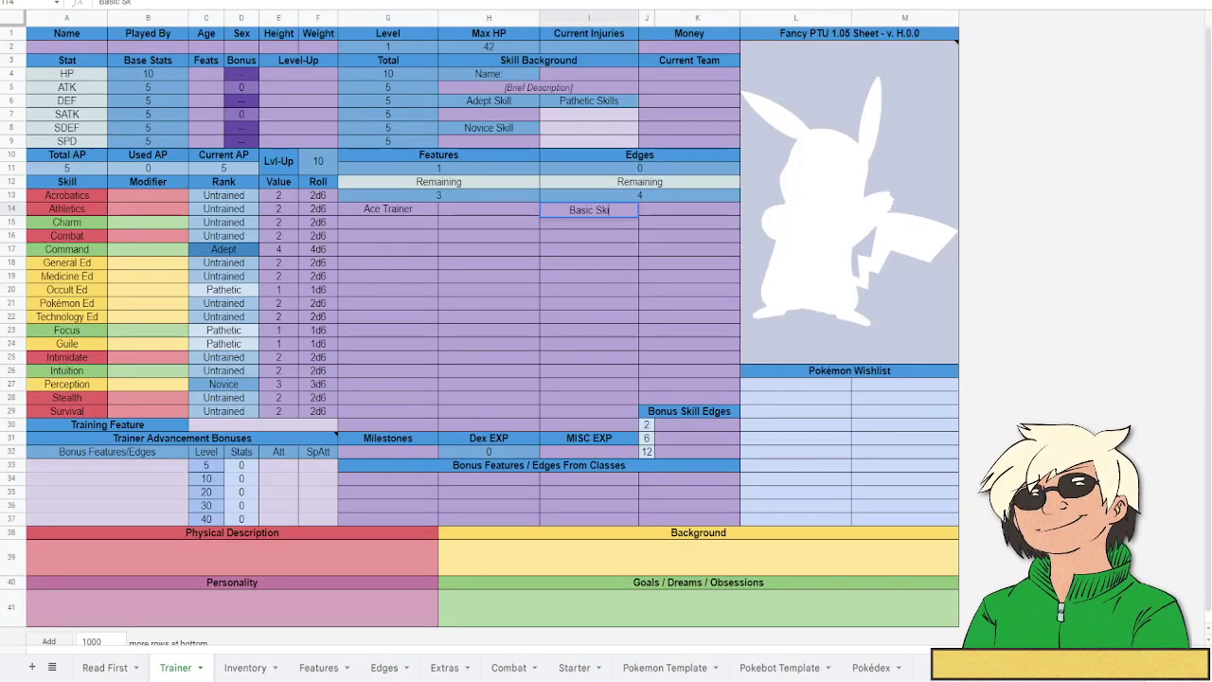
text(ll ()
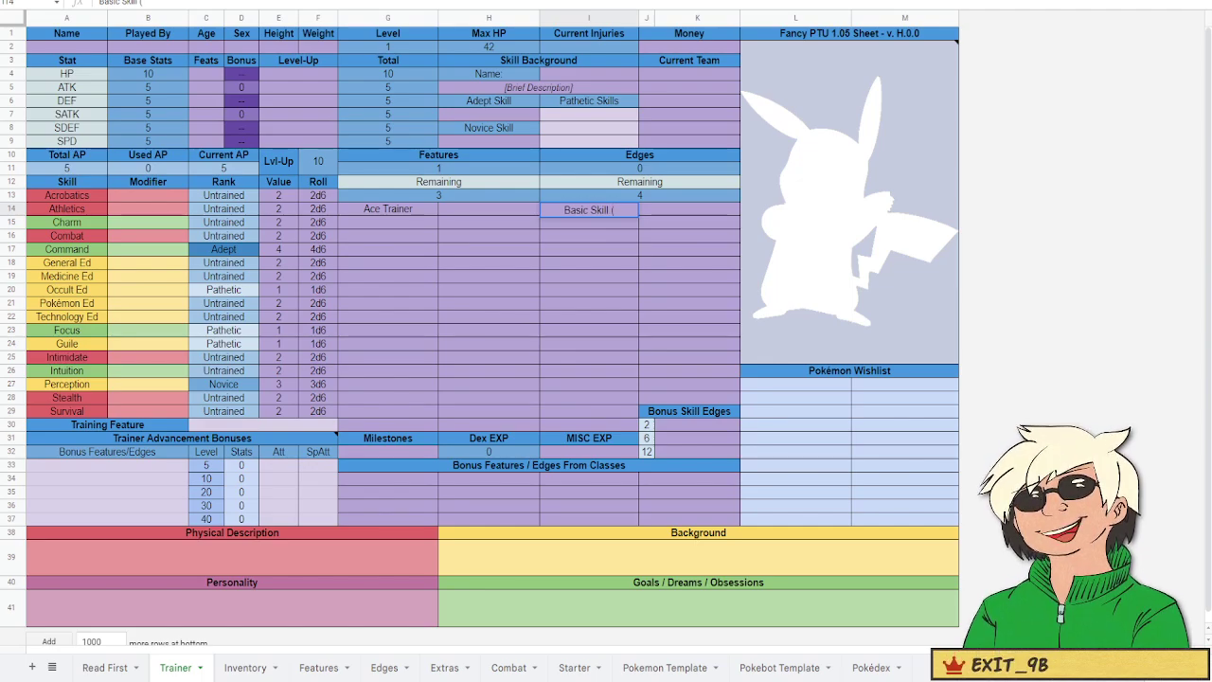
text(Athletics))
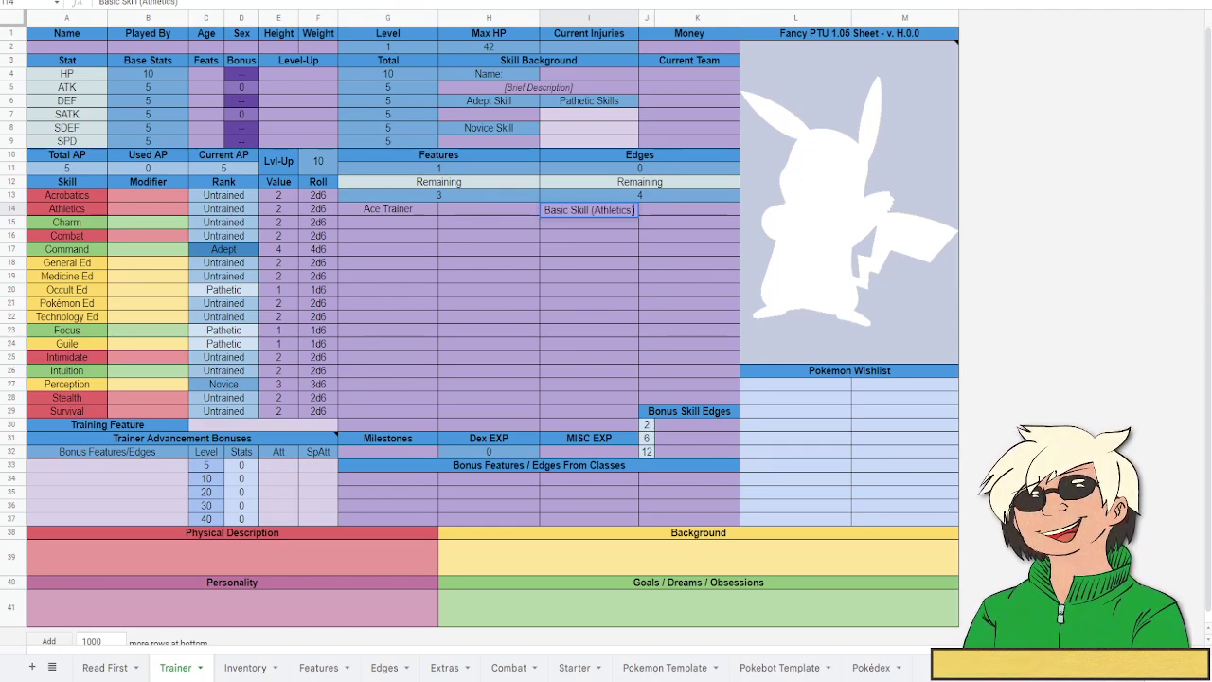
- Set the Athletics skill's value to 3 on the Trainer sheet
double_click(279, 209)
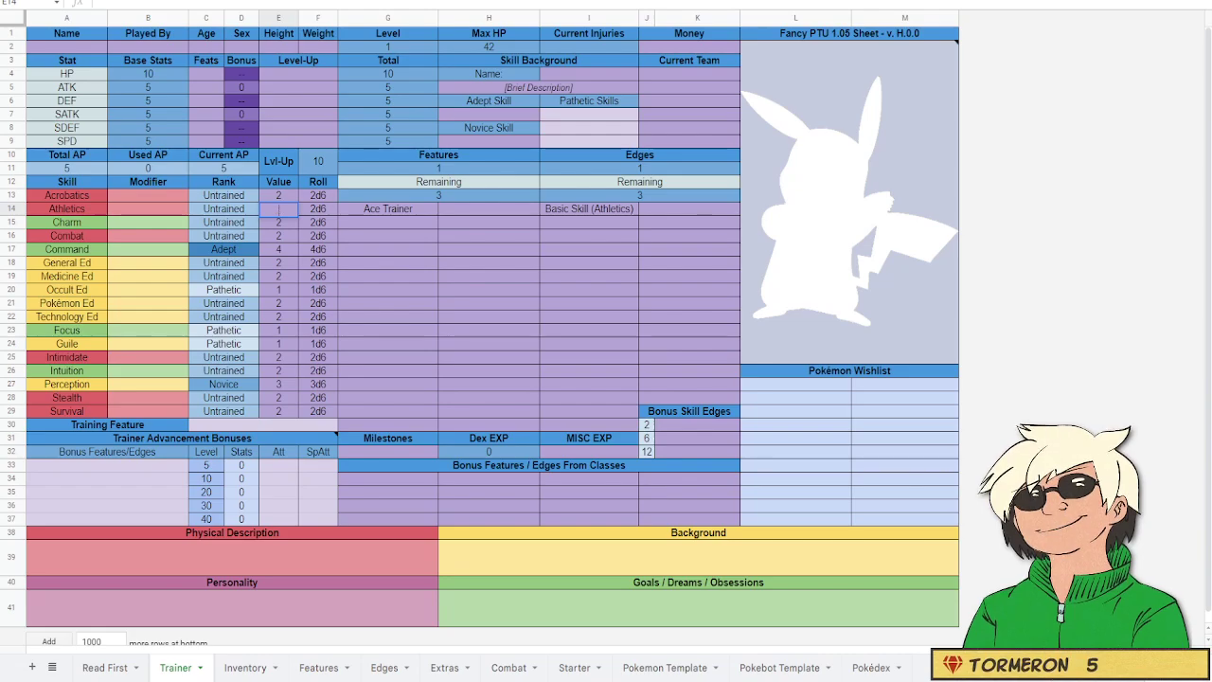
text(3)
click(318, 262)
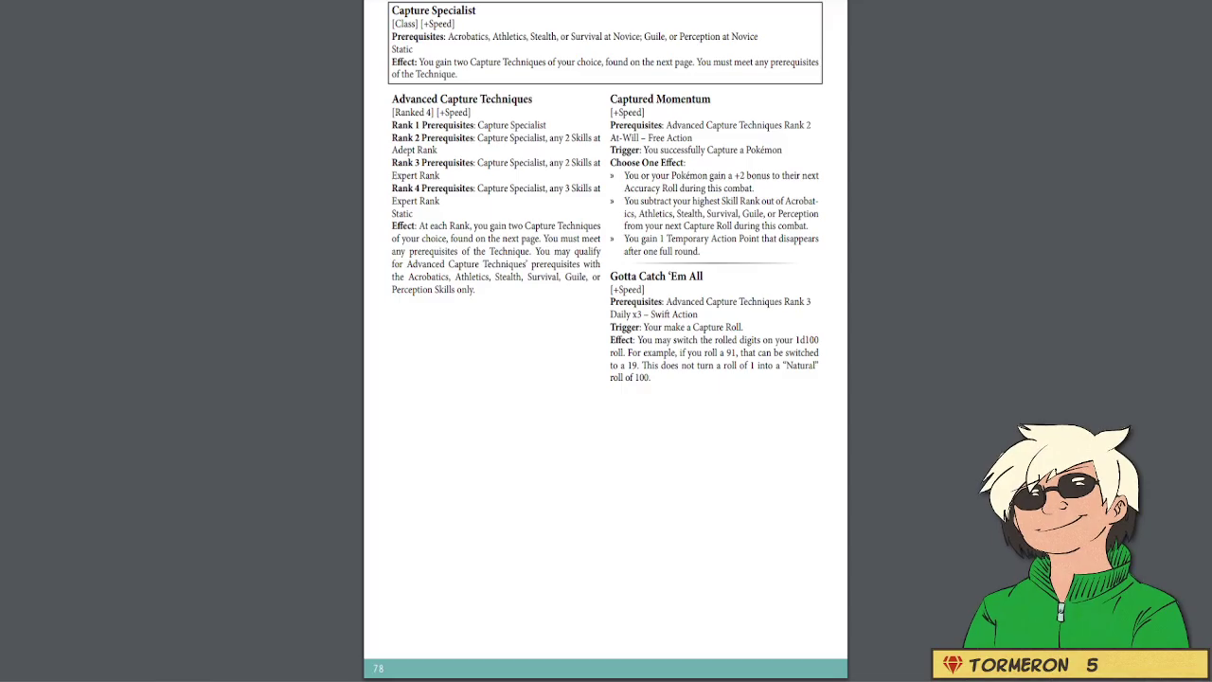
- Switch from the rulebook to the Features sheet and add Capture Specialist below Ace Trainer
key(alt+Tab)
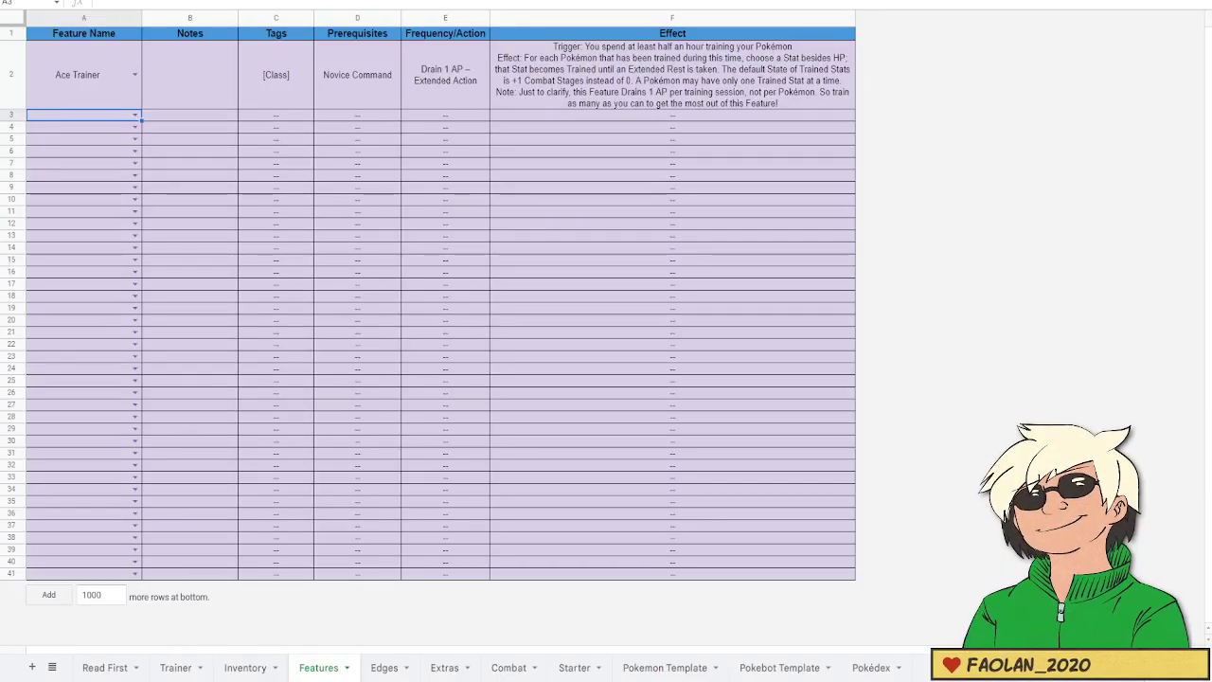
text(Capture Specialist)
key(Down)
key(Return)
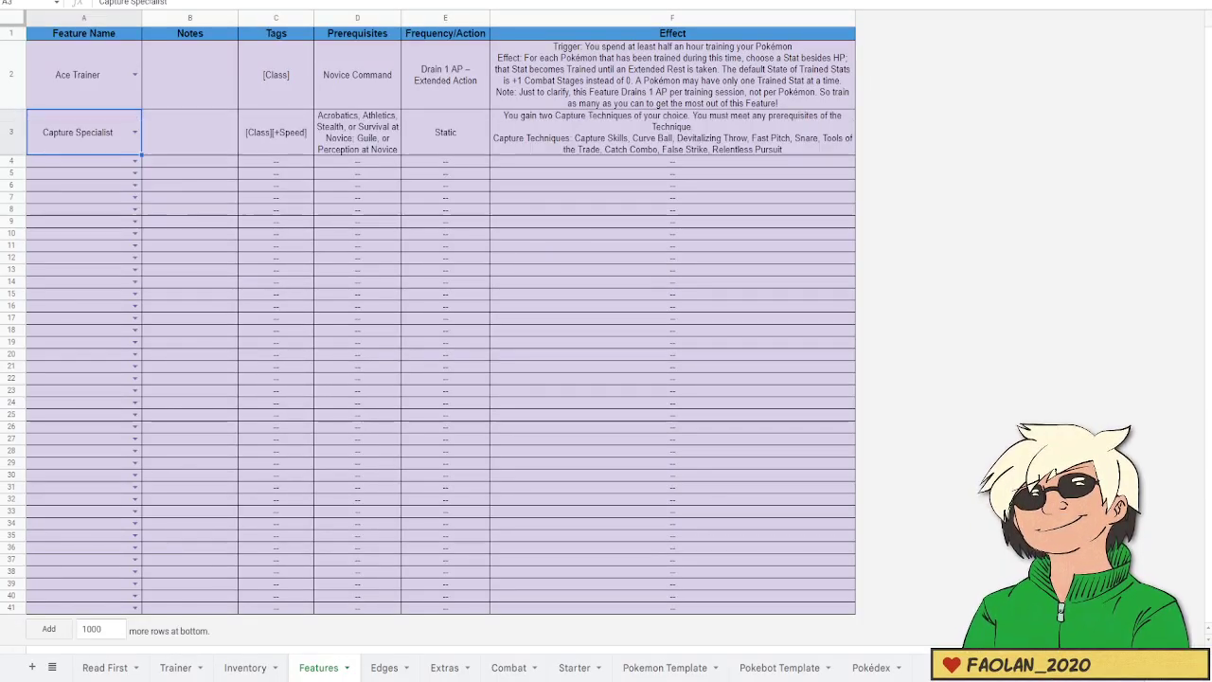
- Enter Capture Specialist below Ace Trainer in the Trainer sheet's Features list
click(175, 668)
text(Captu)
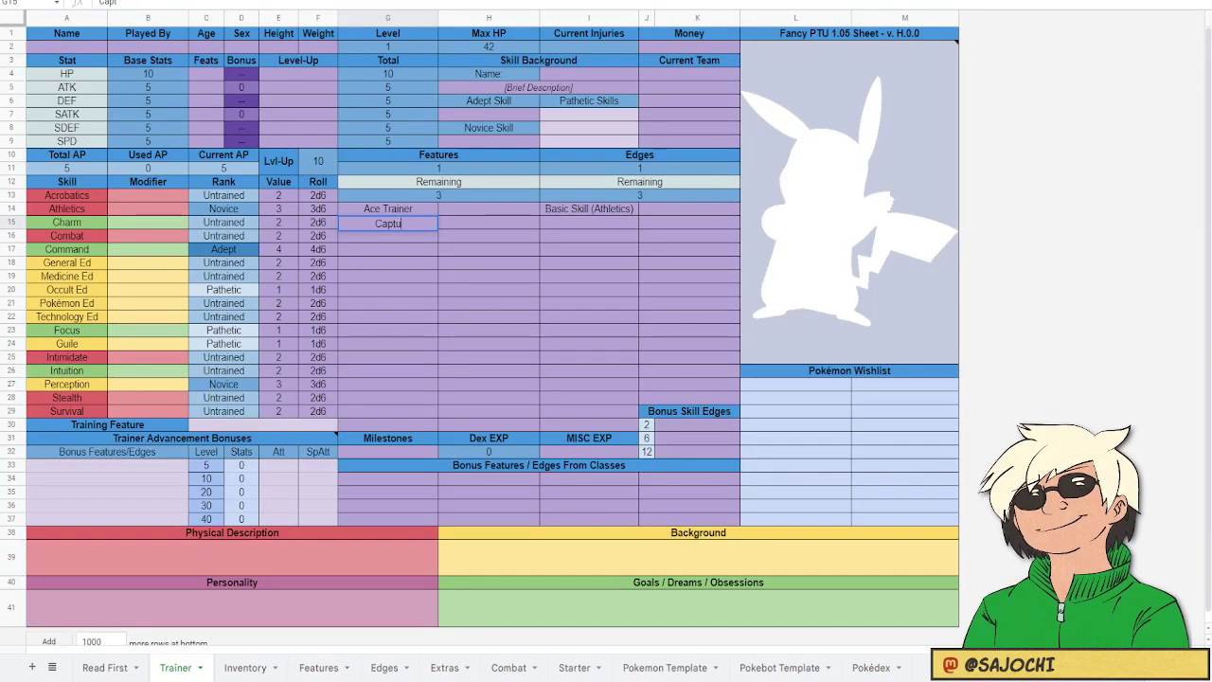
text(re )
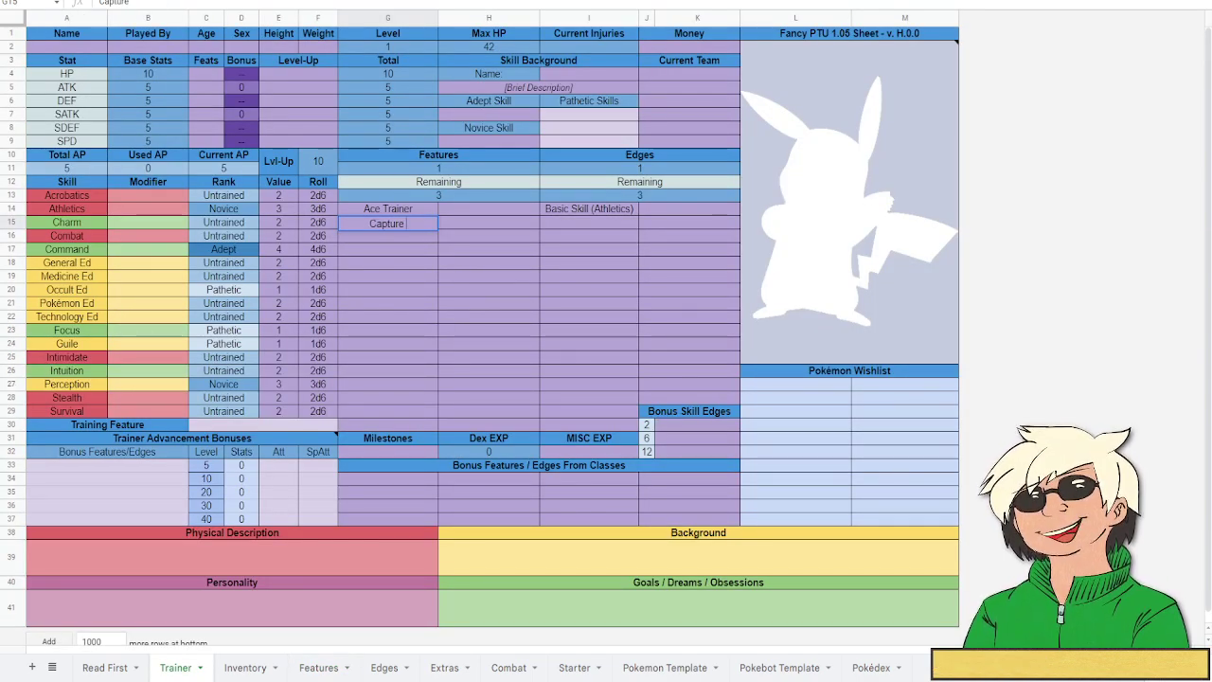
text(Skill)
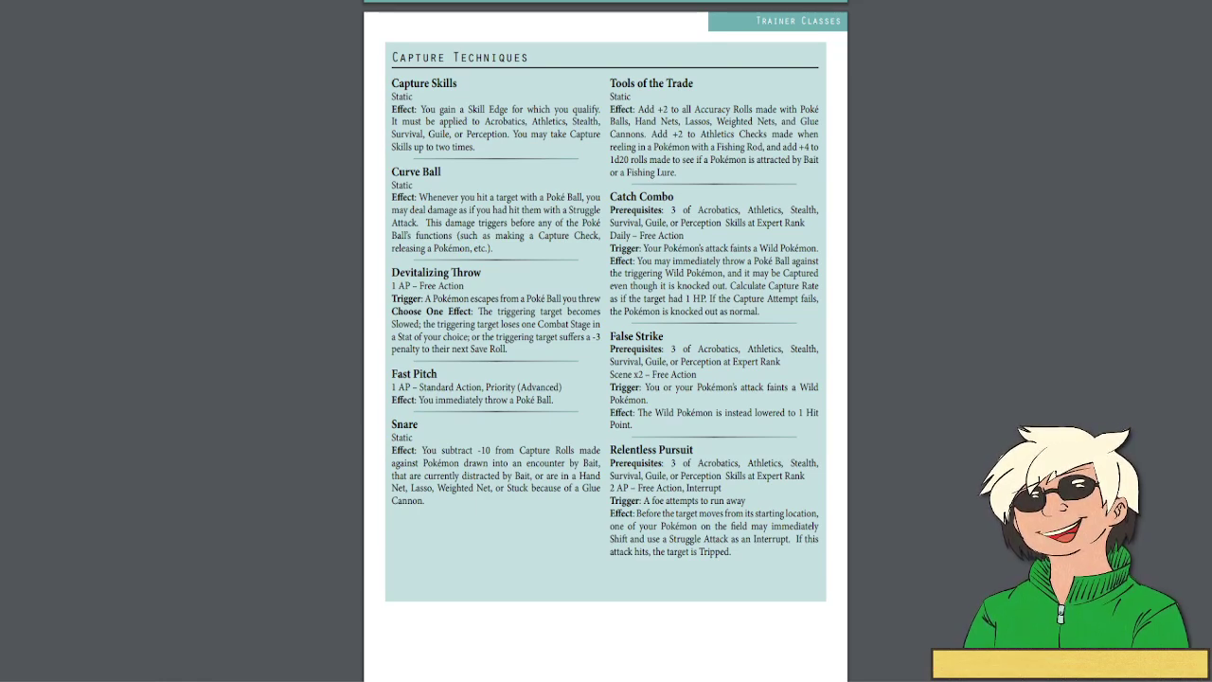
- Switch from the rulebook to the Extras sheet and add the techniques Fast Pitch and Tools of the Trade in its techniques table
key(alt+Tab)
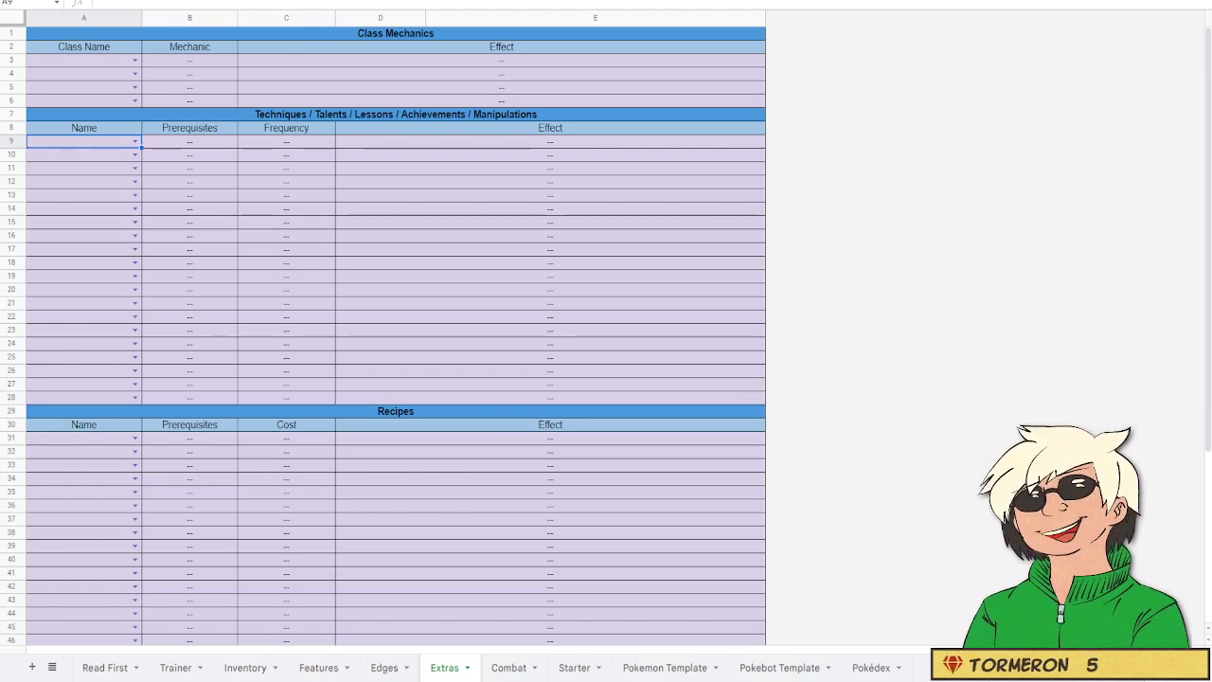
text(Fast)
key(Return)
text(Tool)
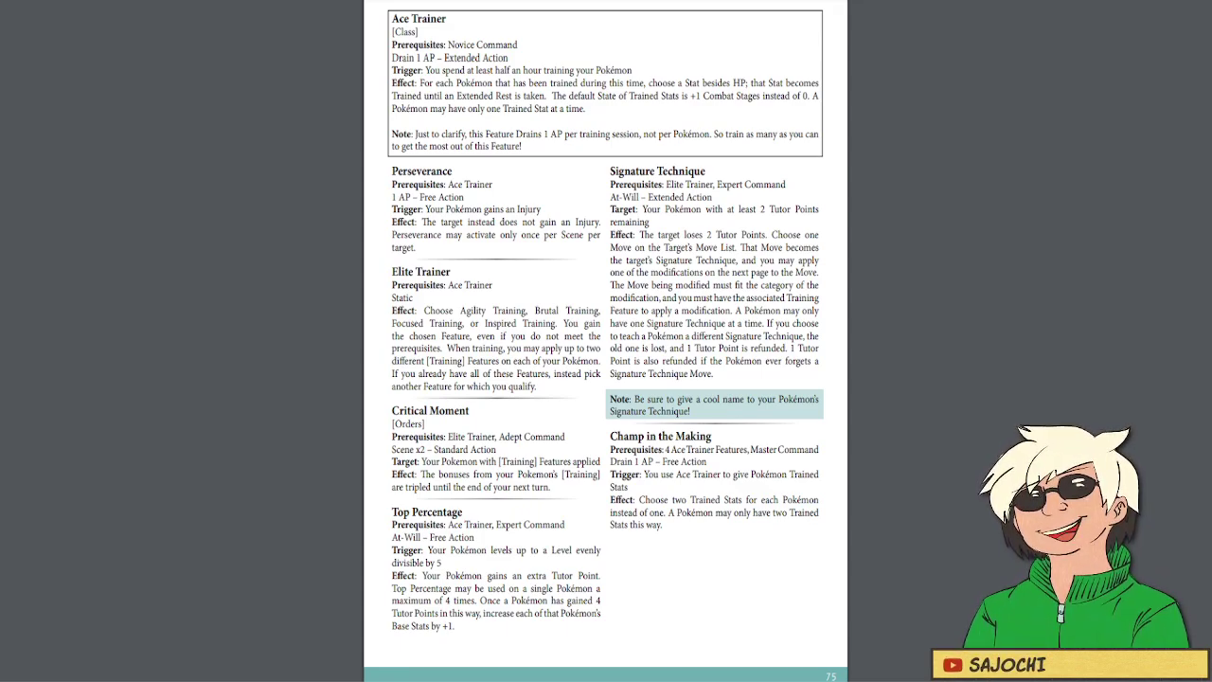
- Return from the rulebook to the Trainer sheet and fill in Brutal as the Training Feature
key(alt+Tab)
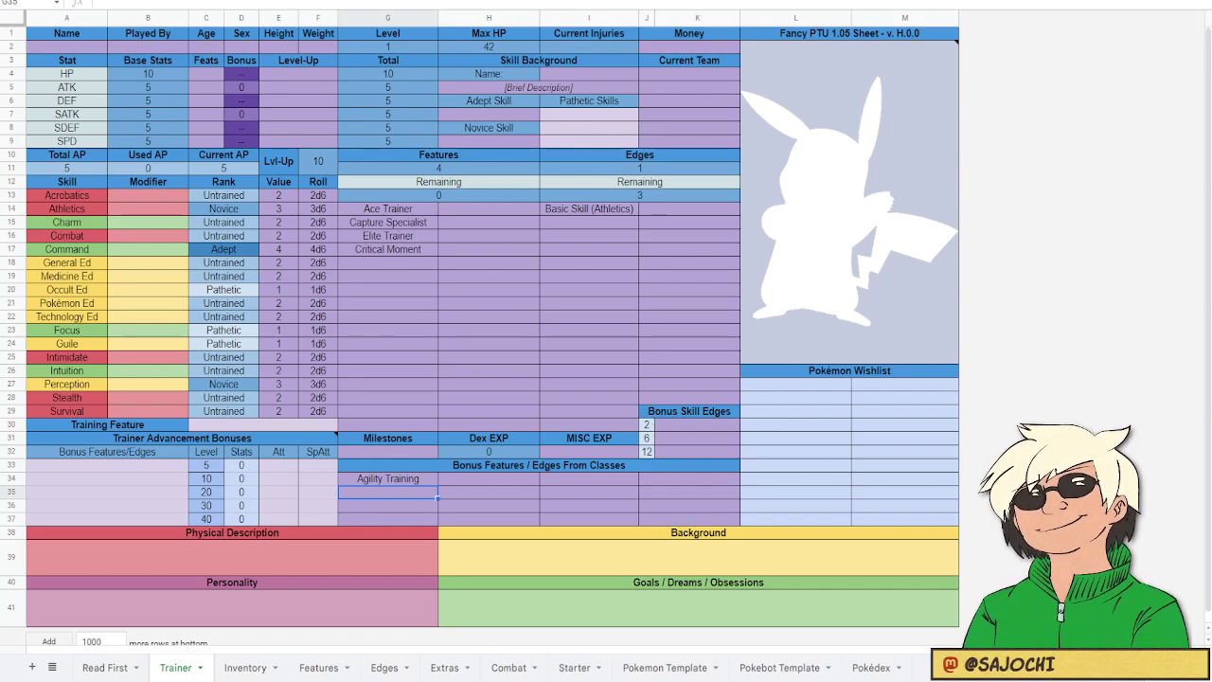
key(alt+Tab)
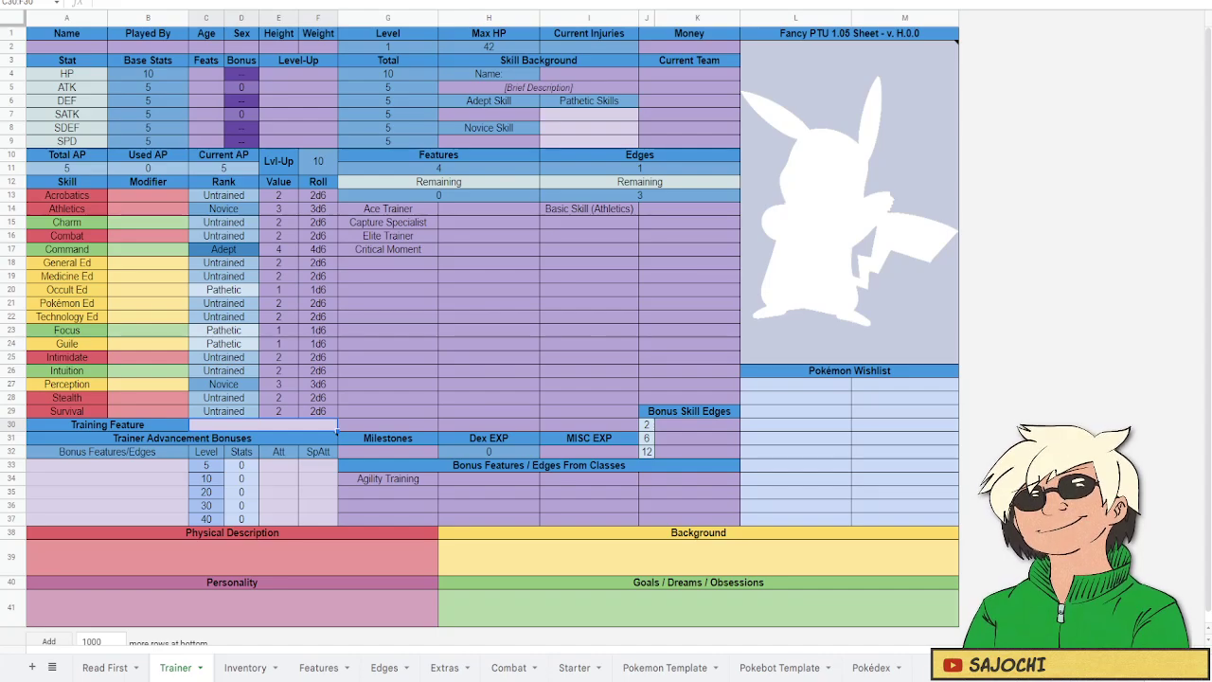
click(263, 425)
text(B)
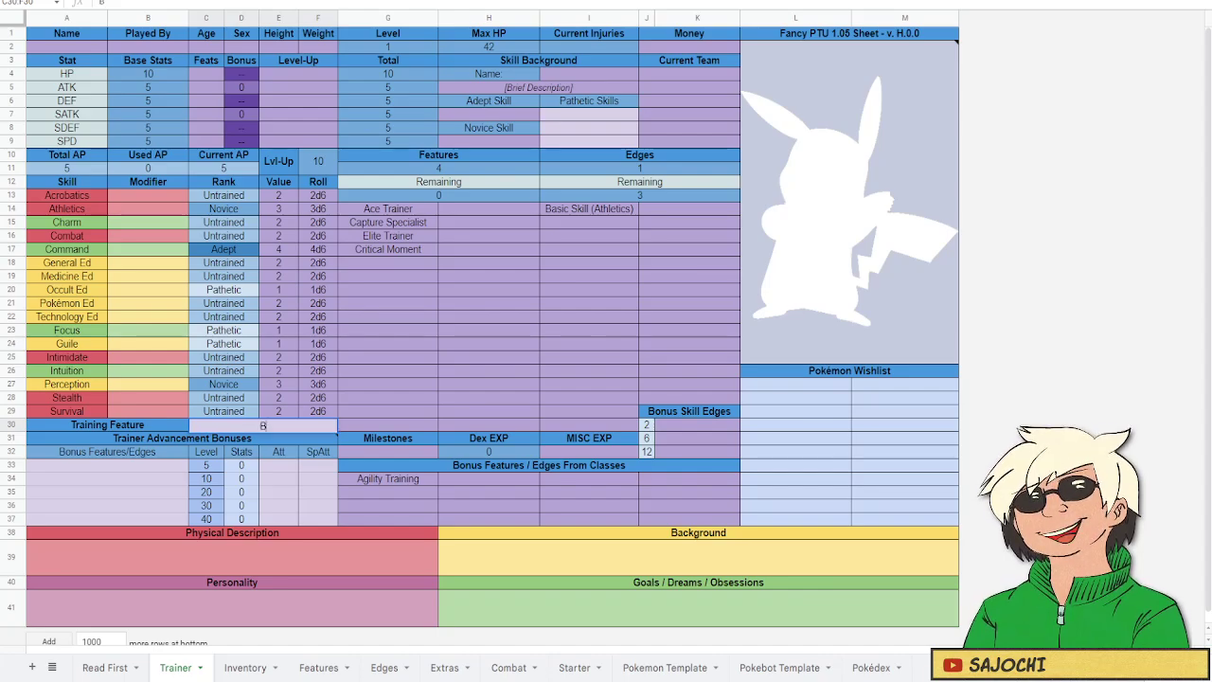
text(rutal)
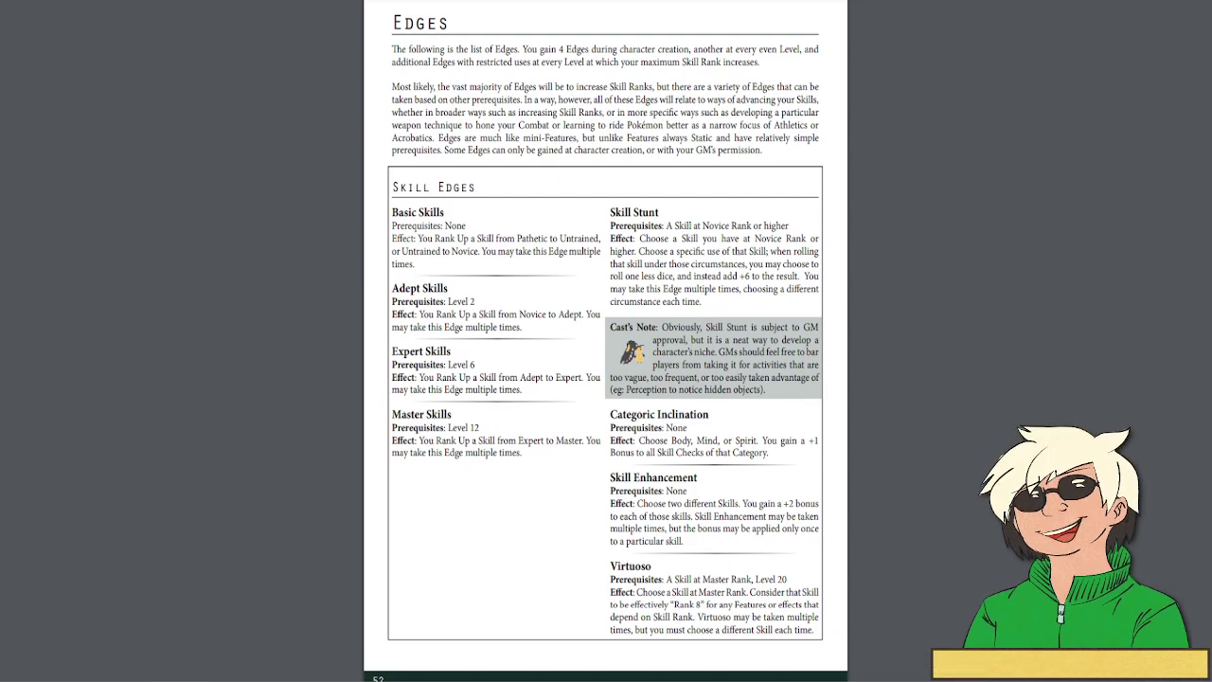
- Switch from the rulebook to the Edges sheet and add Train the Reserves and Skill Enhancement, noting Command for Skill Enhancement
key(alt+Tab)
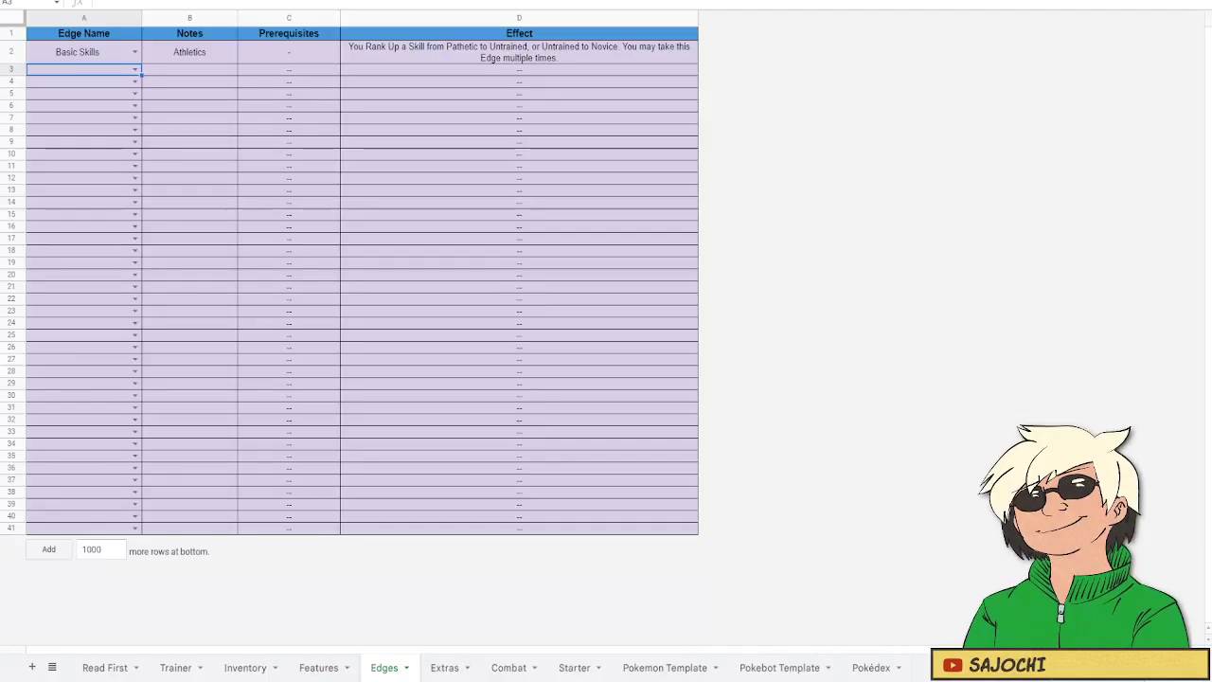
text(Tra)
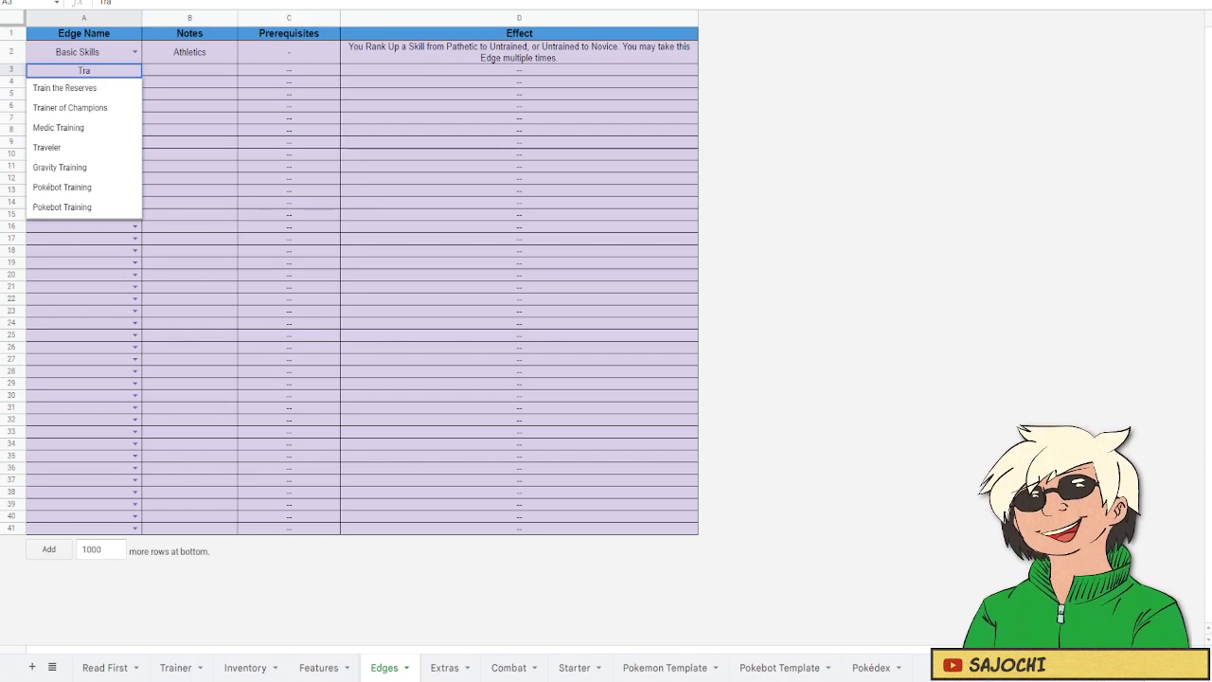
key(Return)
text(Skill)
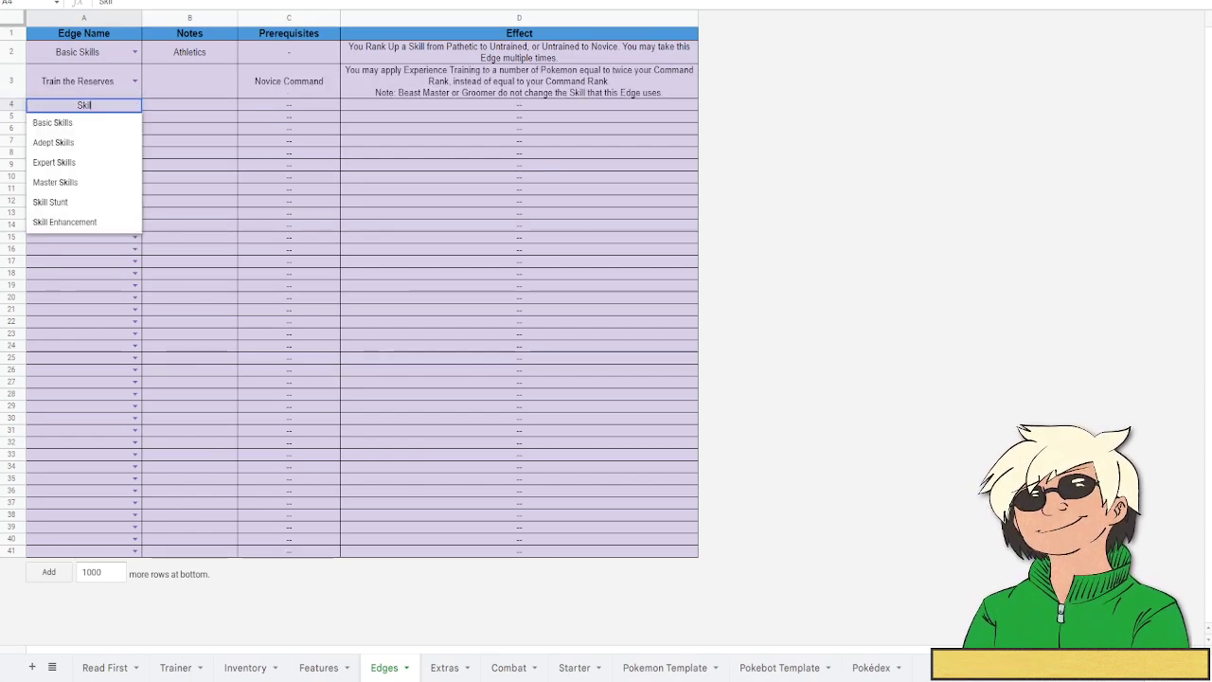
click(83, 221)
click(189, 108)
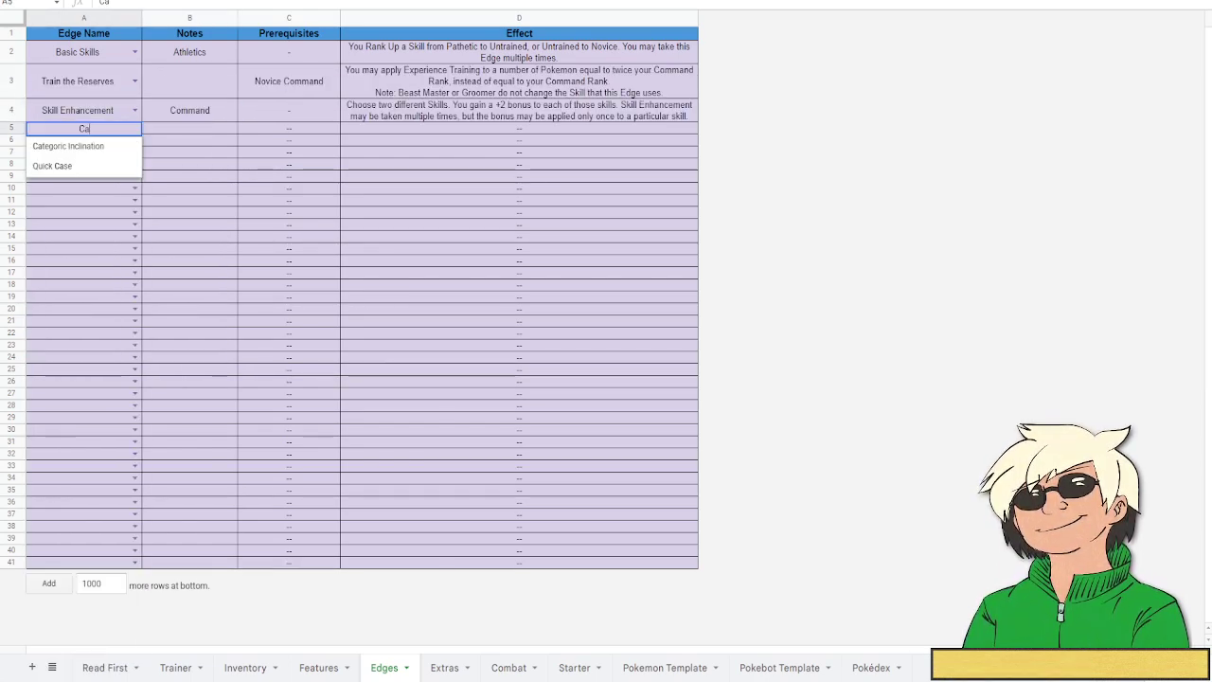
- Add the Categoric Inclination edge below Skill Enhancement in the Edges sheet
text(t)
click(84, 146)
click(190, 128)
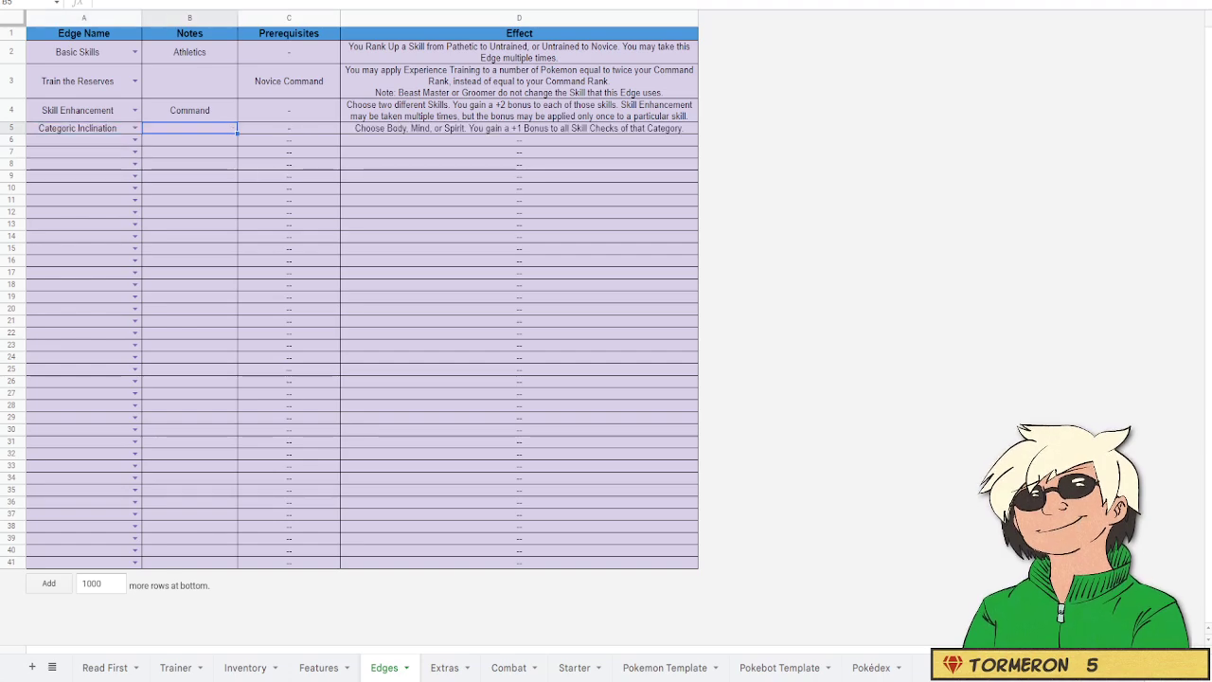
- In the Trainer sheet, set the skill modifiers of Charm, Focus and Intuition to 1 and of Command to 3
click(176, 667)
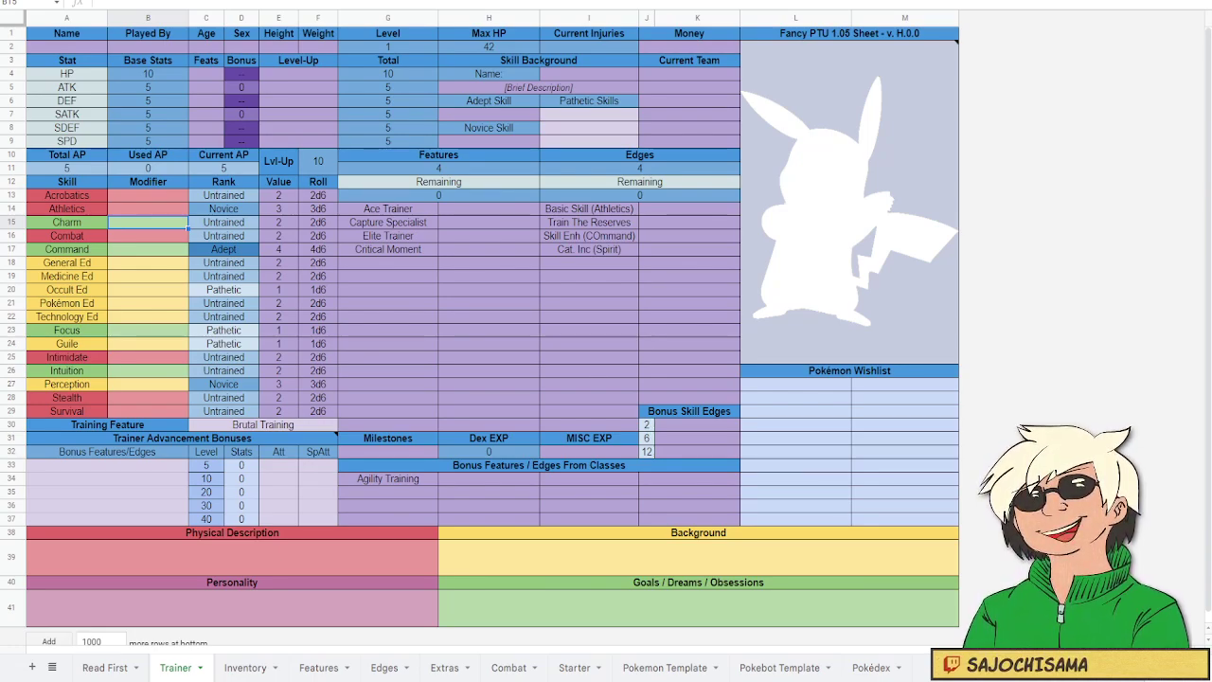
text(1)
click(147, 329)
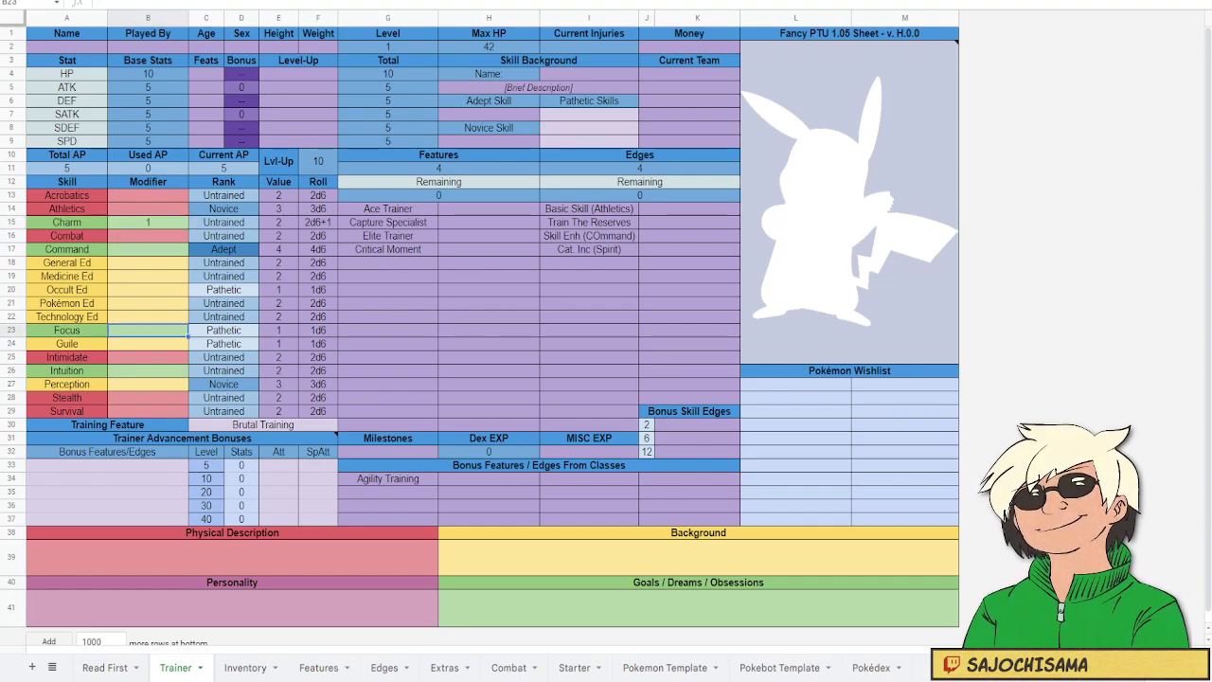
text(1)
click(146, 370)
text(1)
click(147, 249)
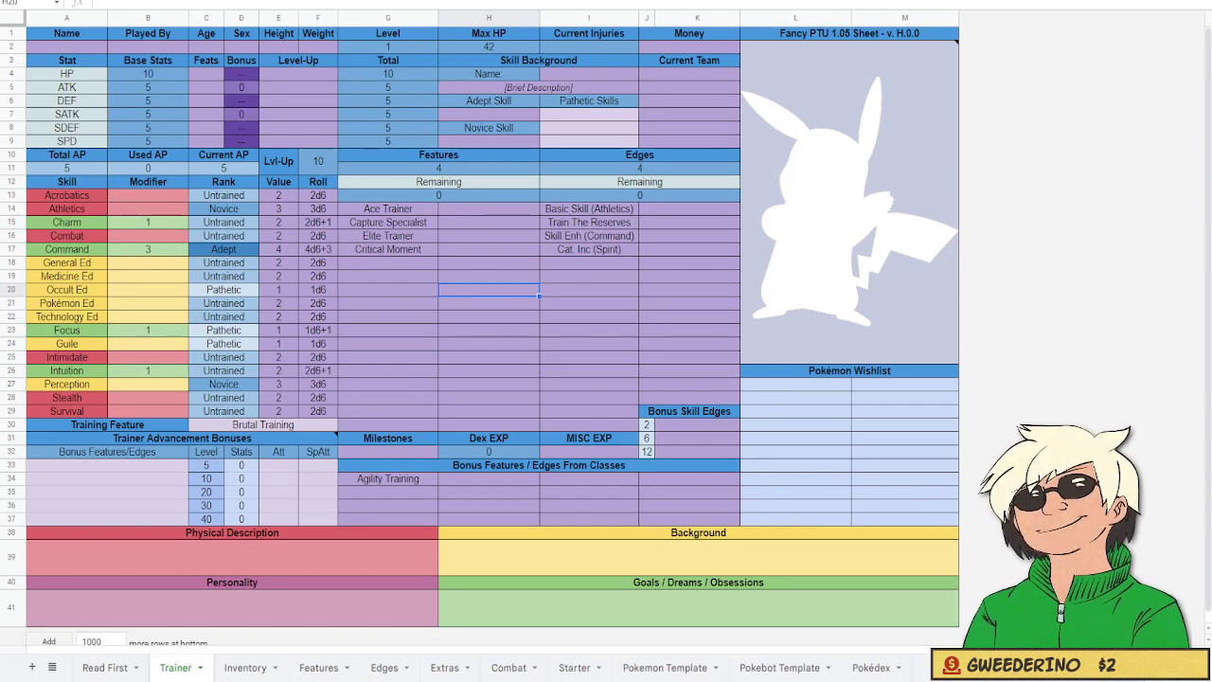
- Distribute the trainer's Level-Up stat points as 5 in SPD, 2 in DEF, 2 in SDEF and 1 in HP
click(298, 141)
text(5)
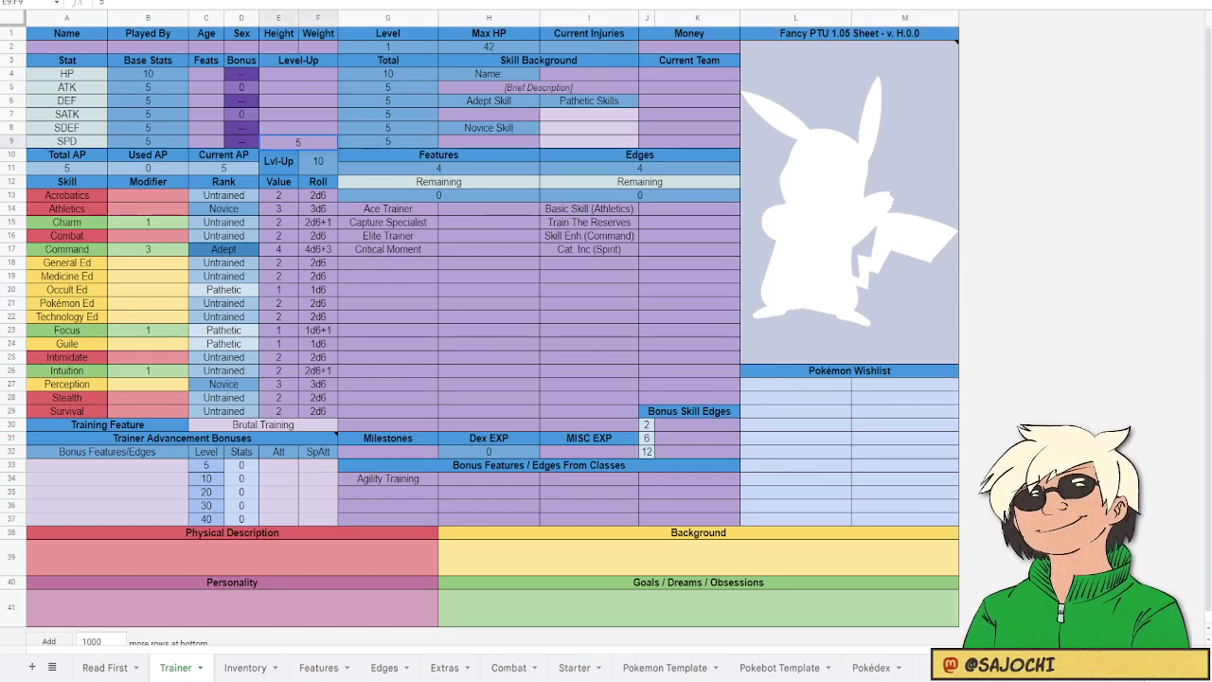
click(298, 114)
click(297, 101)
text(2)
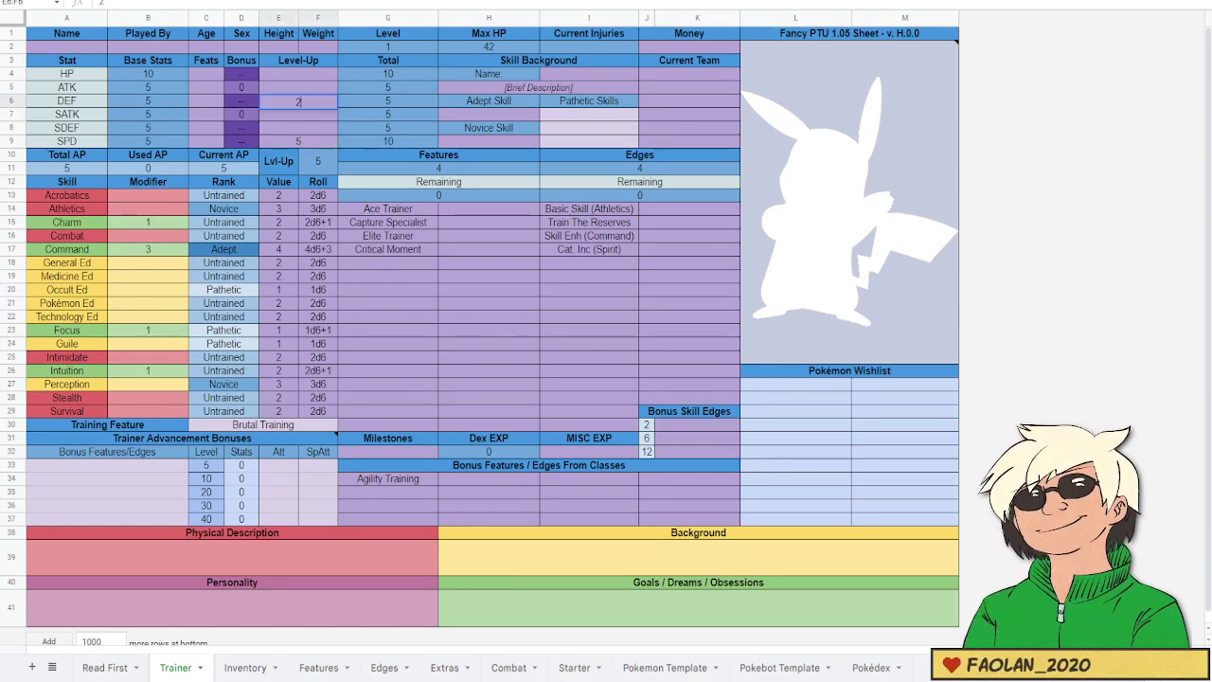
click(297, 127)
text(2)
click(387, 114)
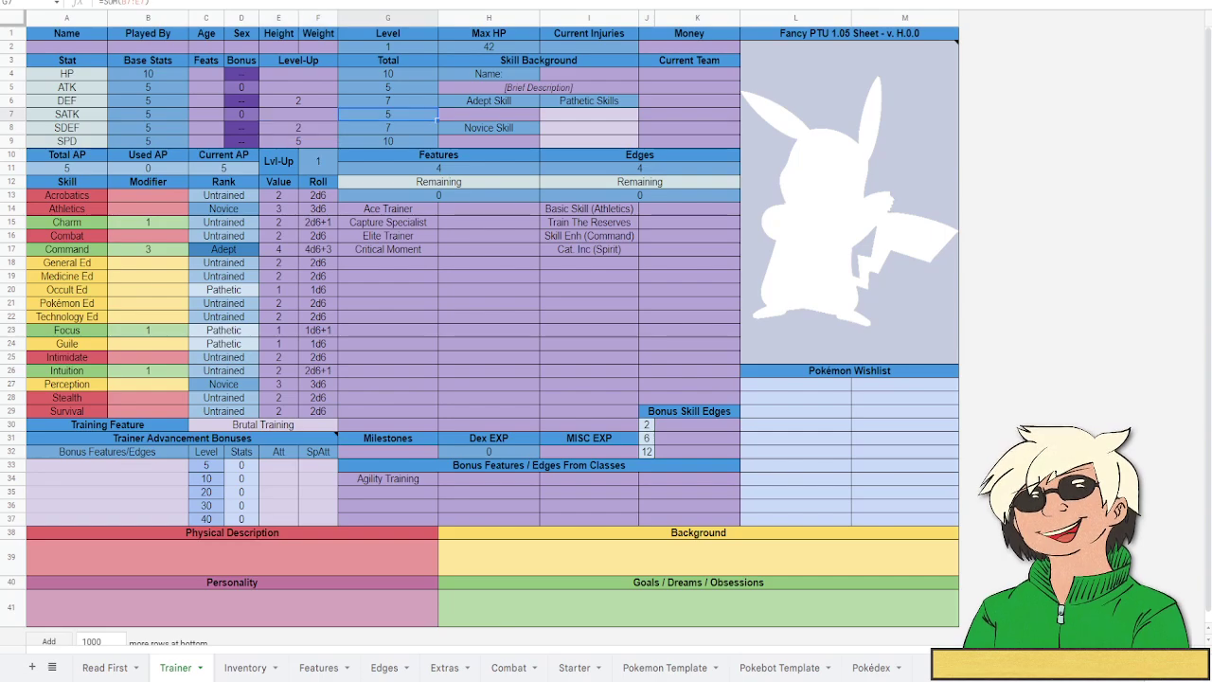
click(298, 74)
click(439, 195)
- Check the Features sheet for stat tags and enter 1 in the Trainer sheet's Feats column for SPD
click(318, 667)
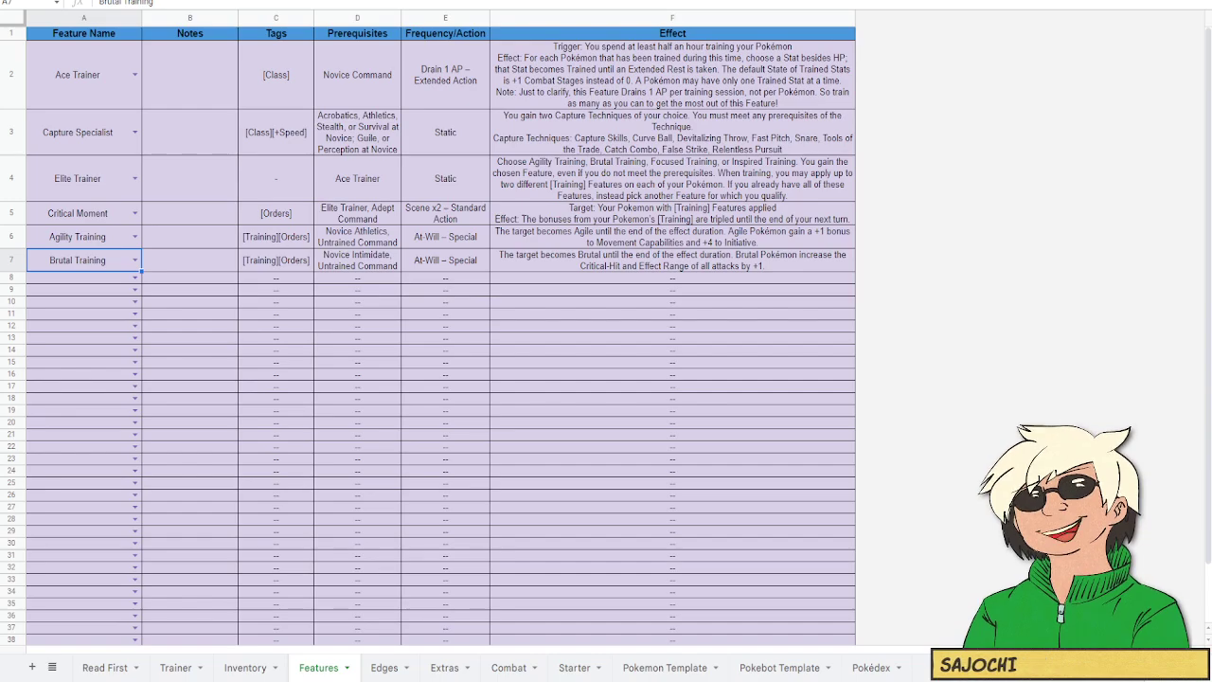
click(175, 667)
text(1)
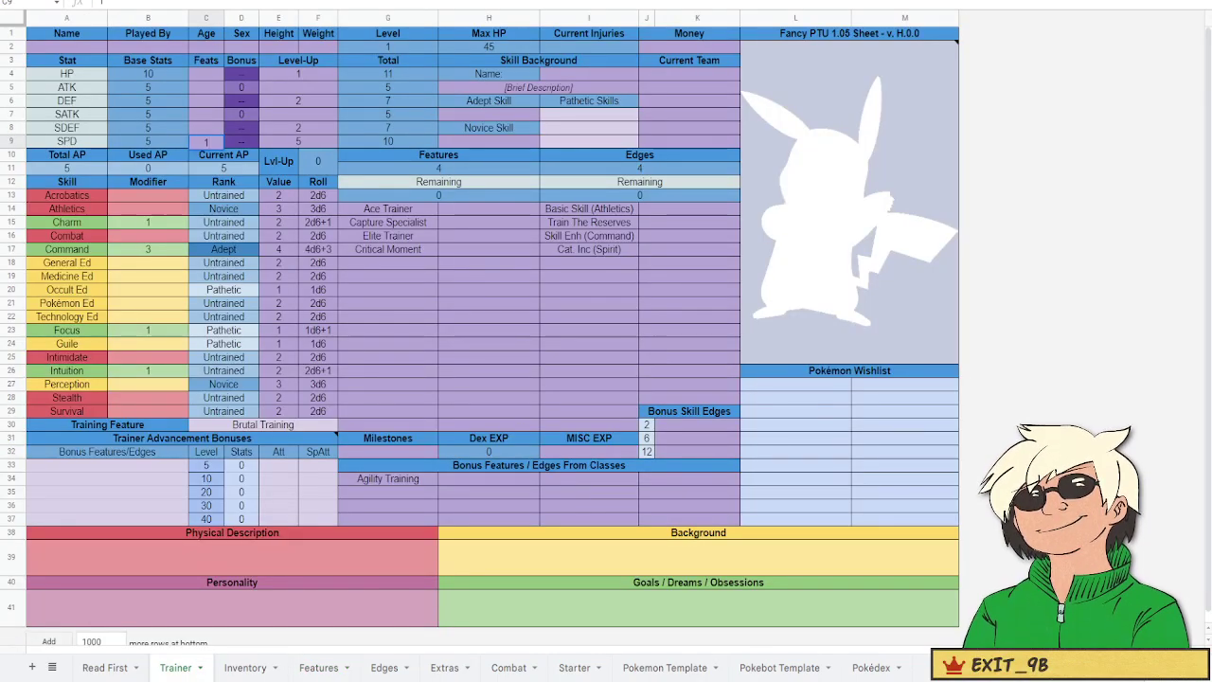
click(388, 141)
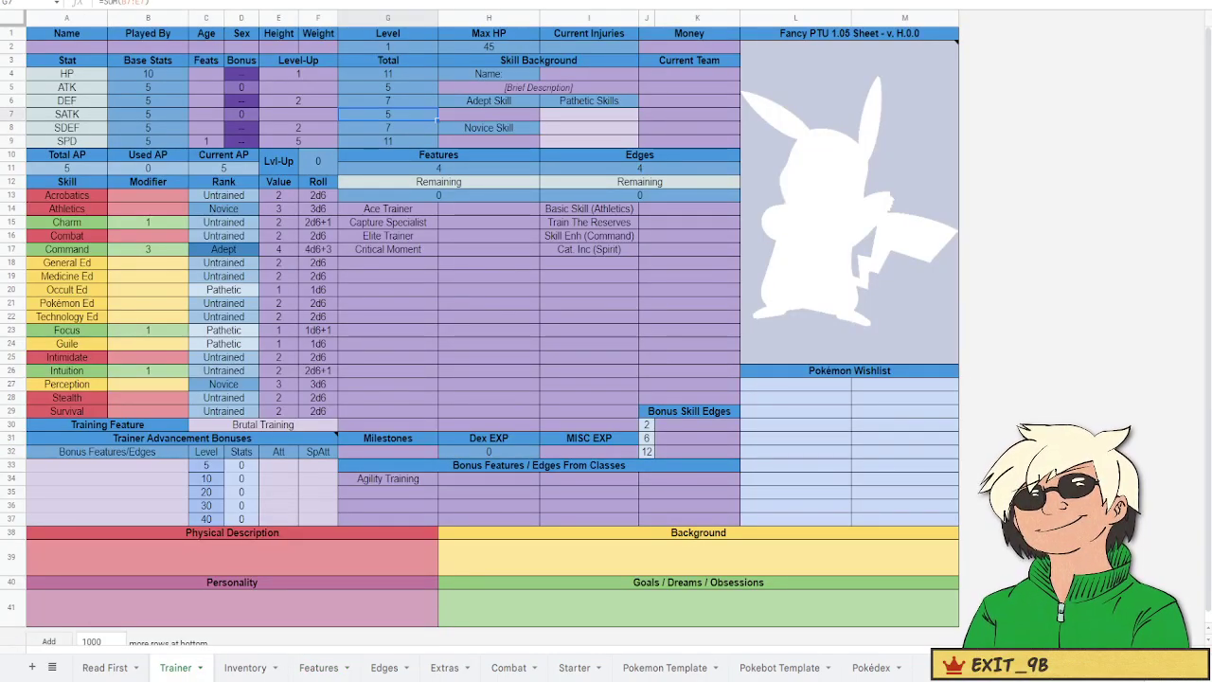
- Switch to the rulebook and read the page Step 6: Find Derived Stats
key(ctrl+Tab)
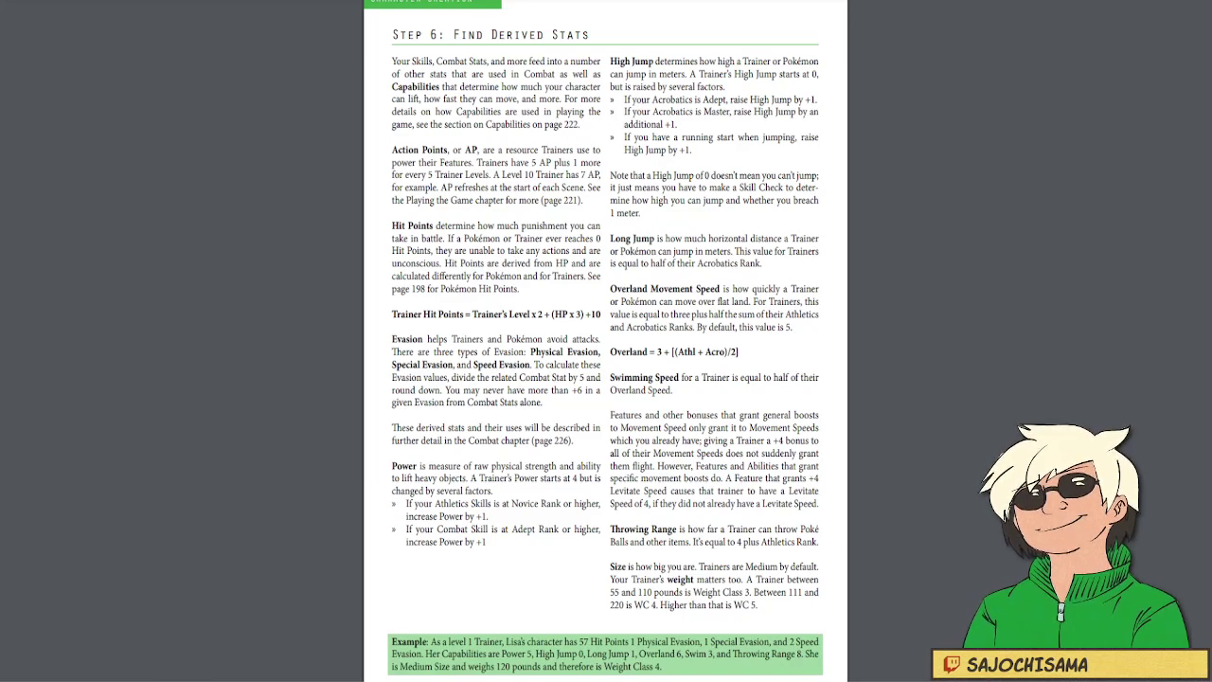